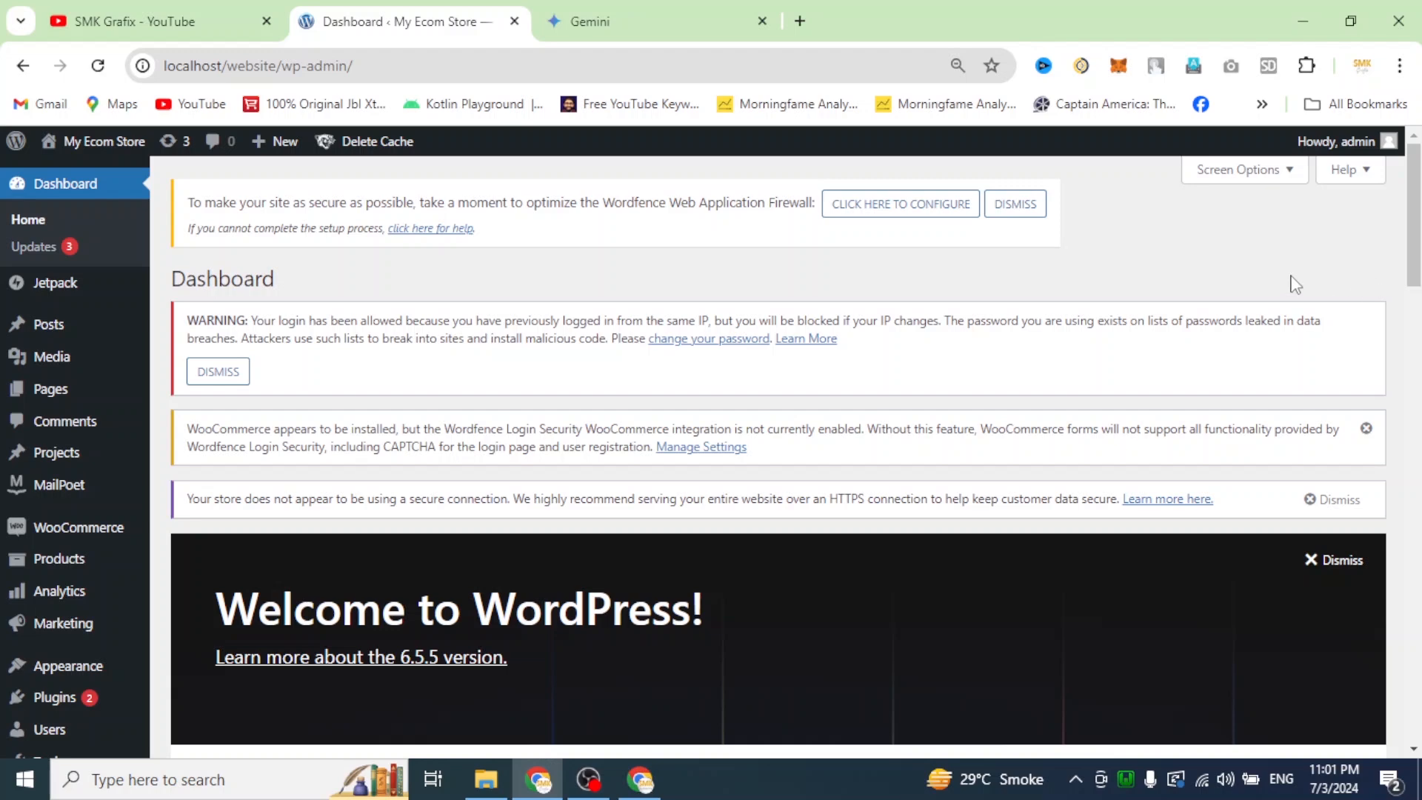
Step: Open the Divi Theme Builder in a new browser tab from the WordPress dashboard
{"action": "scroll", "coordinate": [552, 555], "scroll_direction": "down", "scroll_amount": 6}
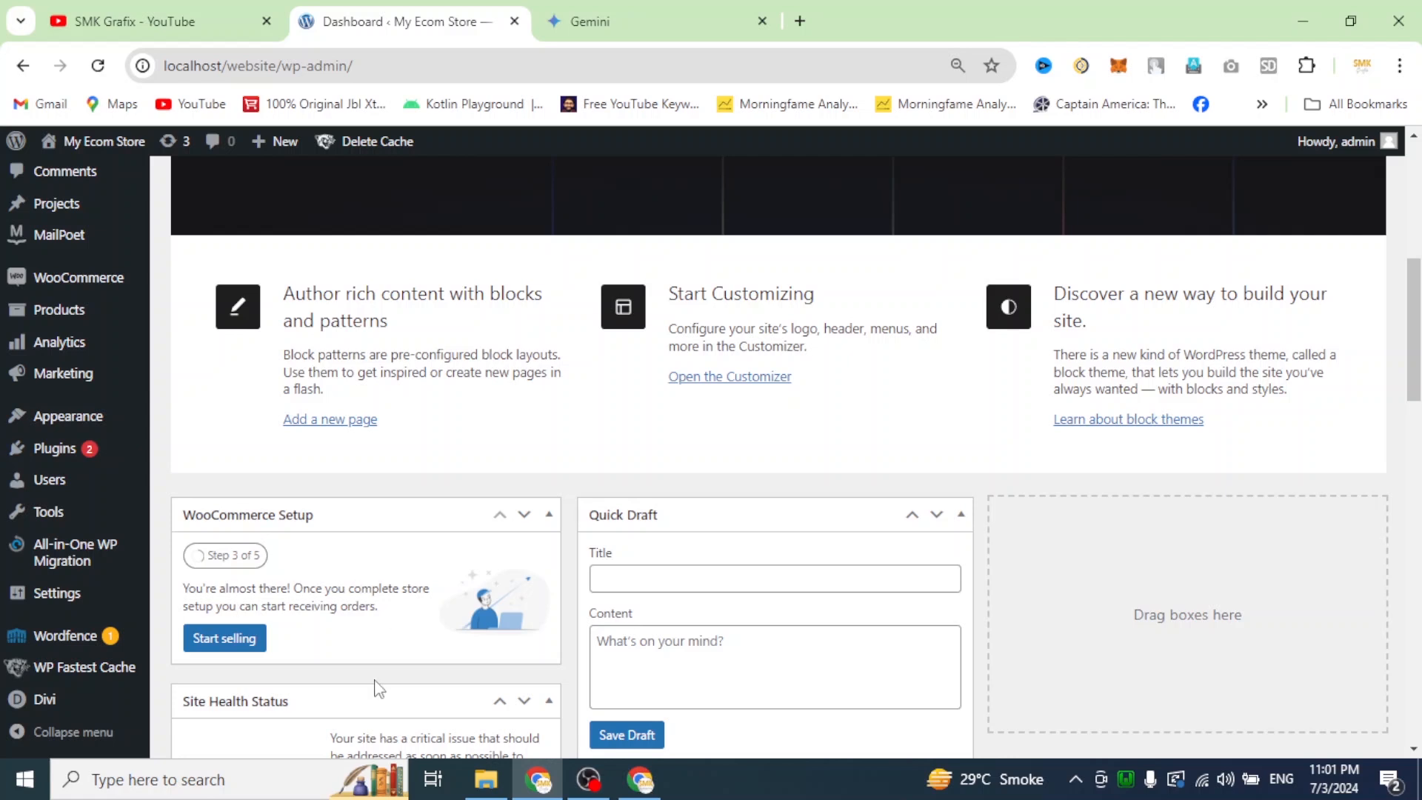
{"action": "scroll", "coordinate": [378, 688], "scroll_direction": "down", "scroll_amount": 2}
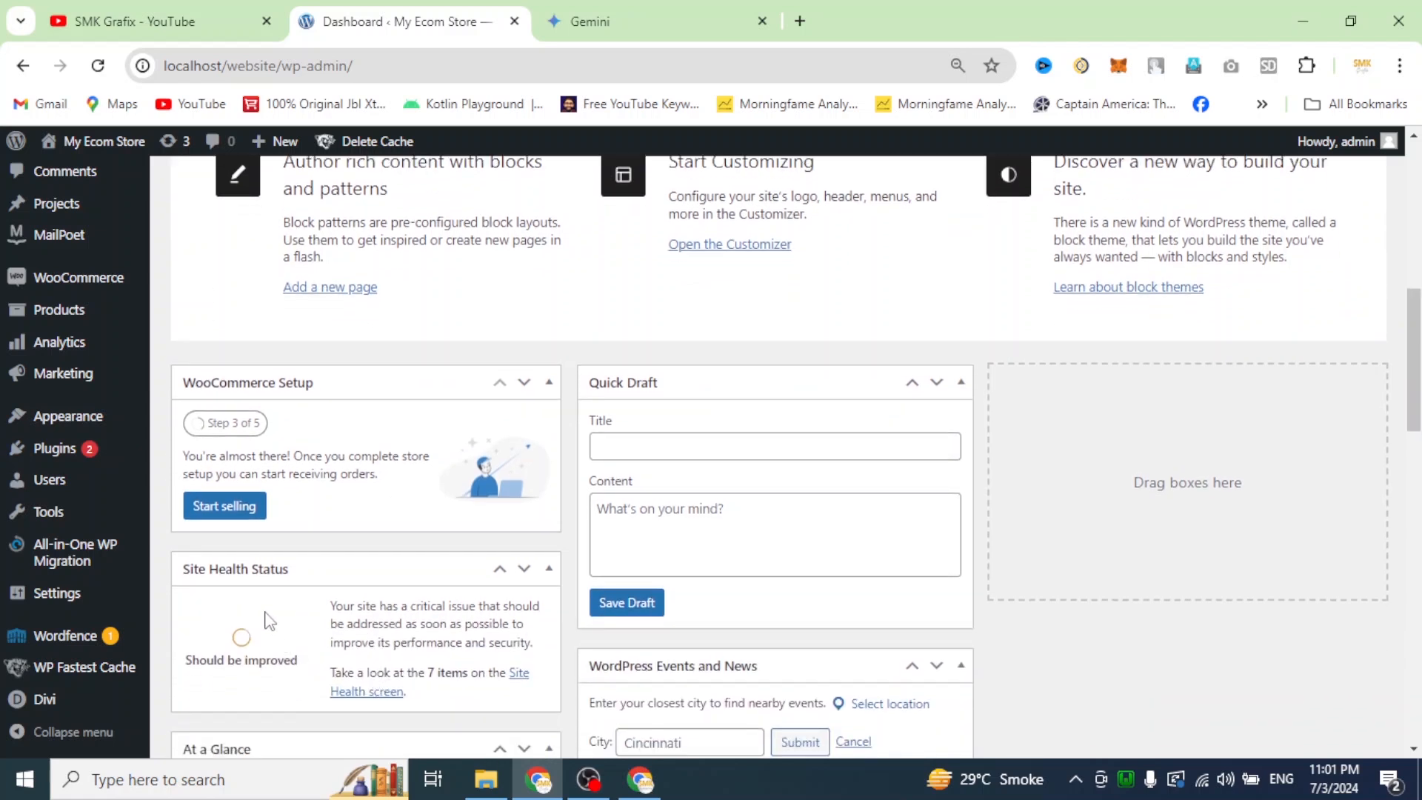
{"action": "scroll", "coordinate": [44, 670], "scroll_direction": "down", "scroll_amount": 1}
{"action": "mouse_move", "coordinate": [44, 699]}
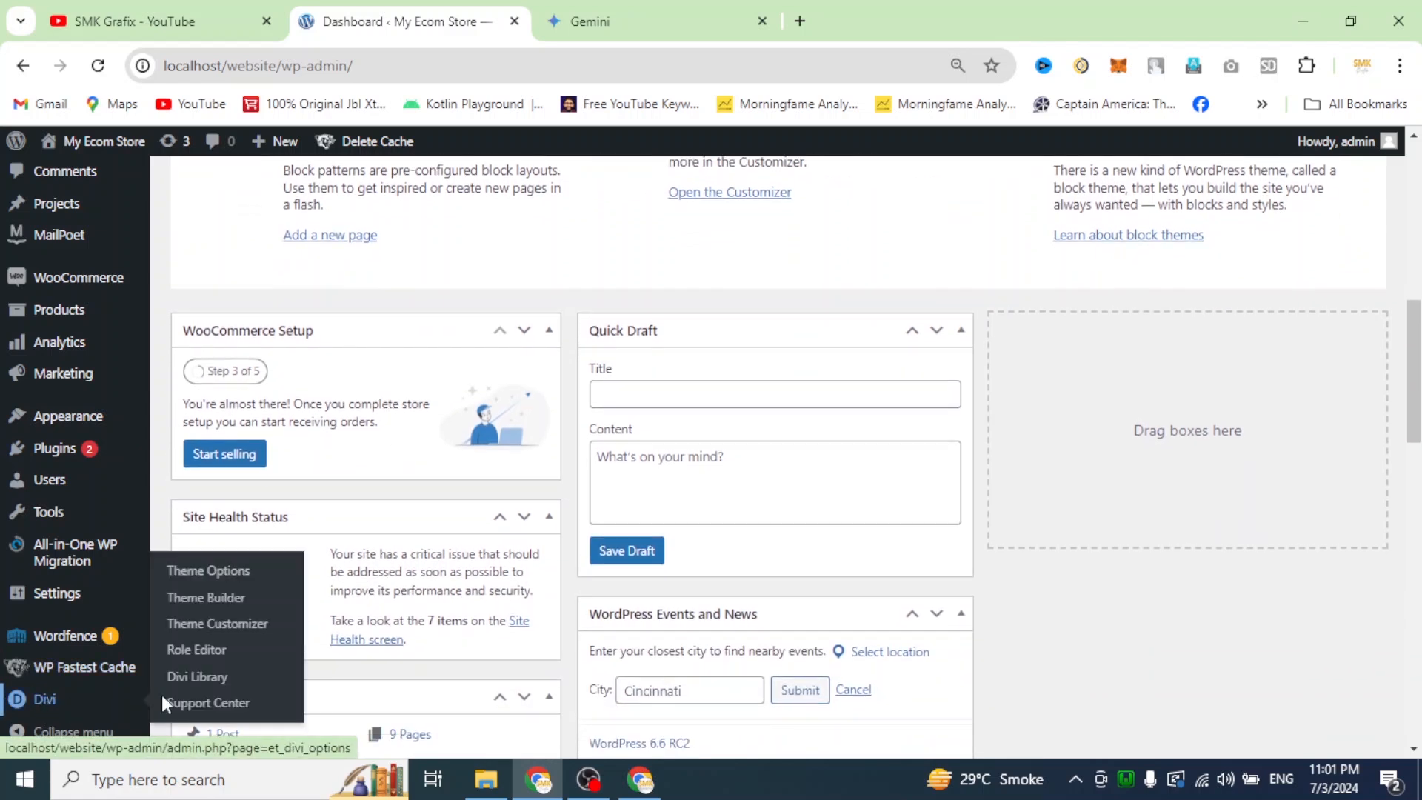
{"action": "right_click", "coordinate": [199, 613]}
{"action": "left_click", "coordinate": [279, 368]}
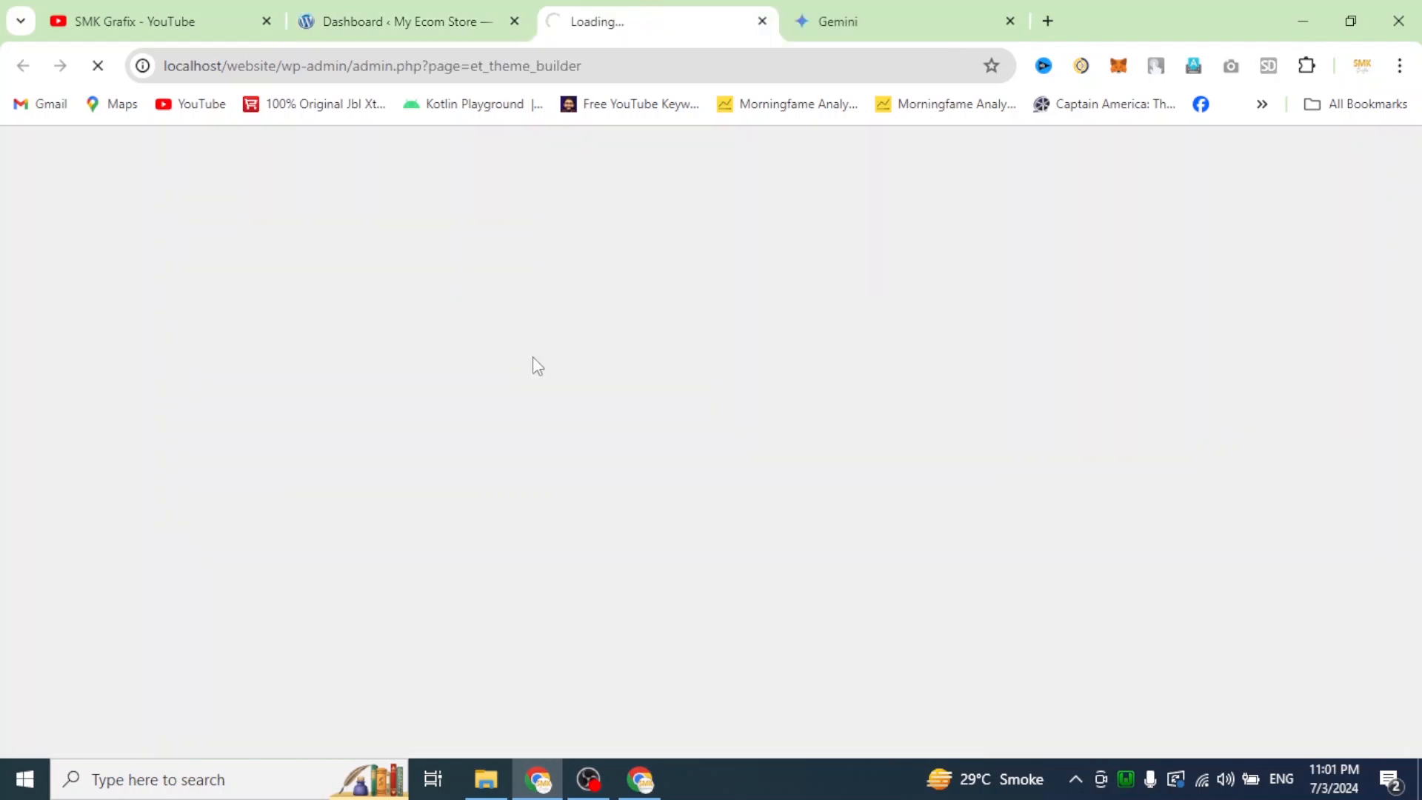
Step: Show the list of all site pages and open the About page for editing in a new tab
{"action": "left_click", "coordinate": [198, 11]}
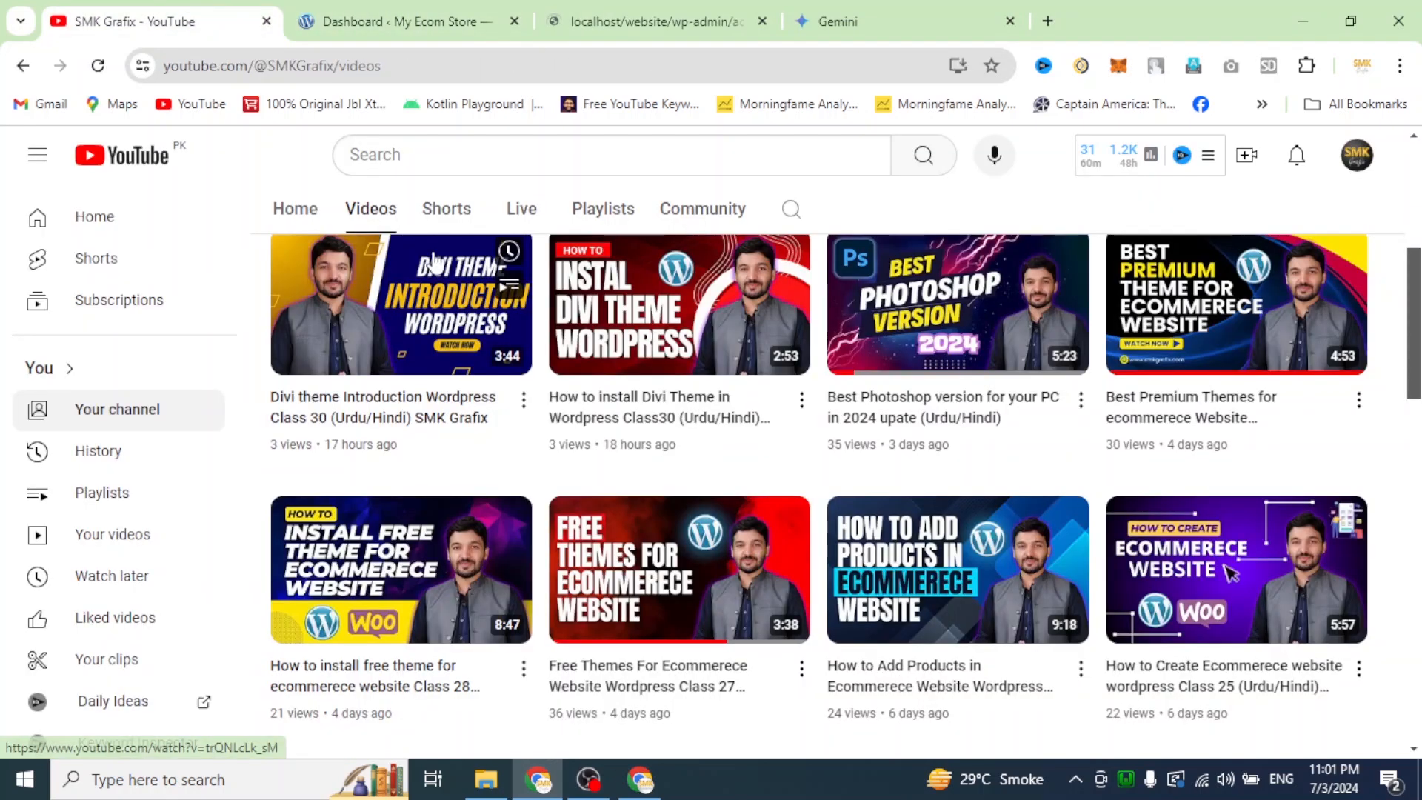
{"action": "left_click", "coordinate": [356, 11]}
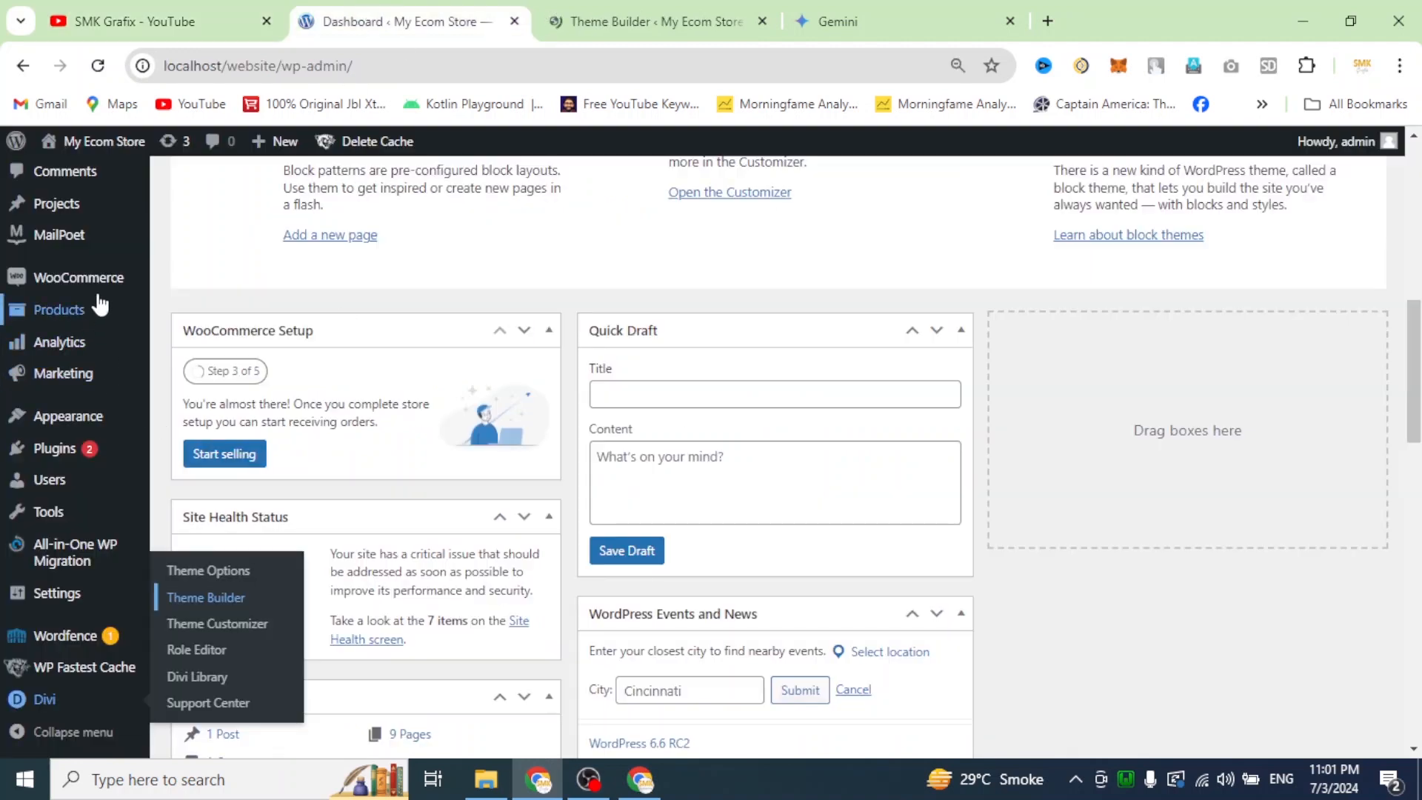
{"action": "scroll", "coordinate": [87, 296], "scroll_direction": "up", "scroll_amount": 3}
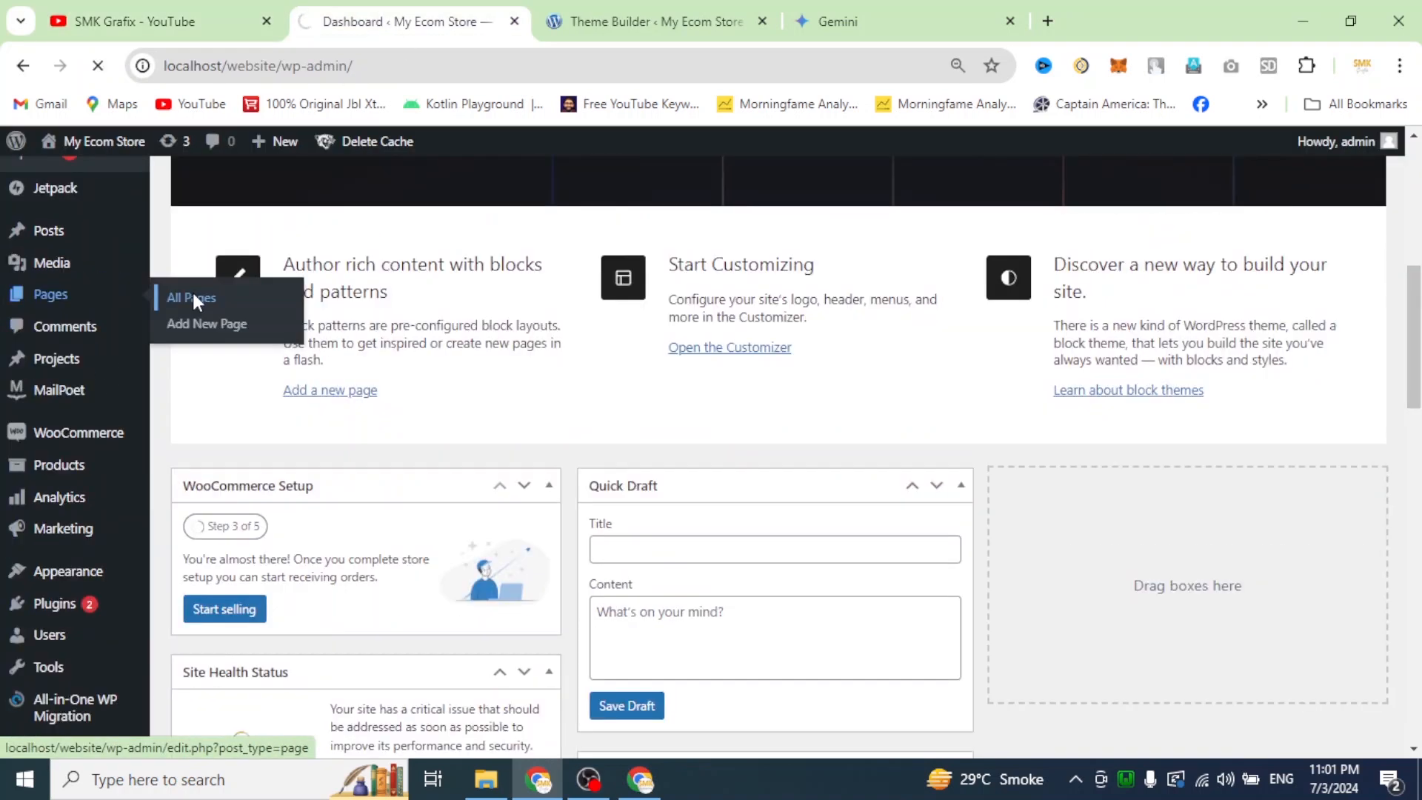
{"action": "left_click", "coordinate": [192, 291]}
{"action": "scroll", "coordinate": [420, 521], "scroll_direction": "down", "scroll_amount": 3}
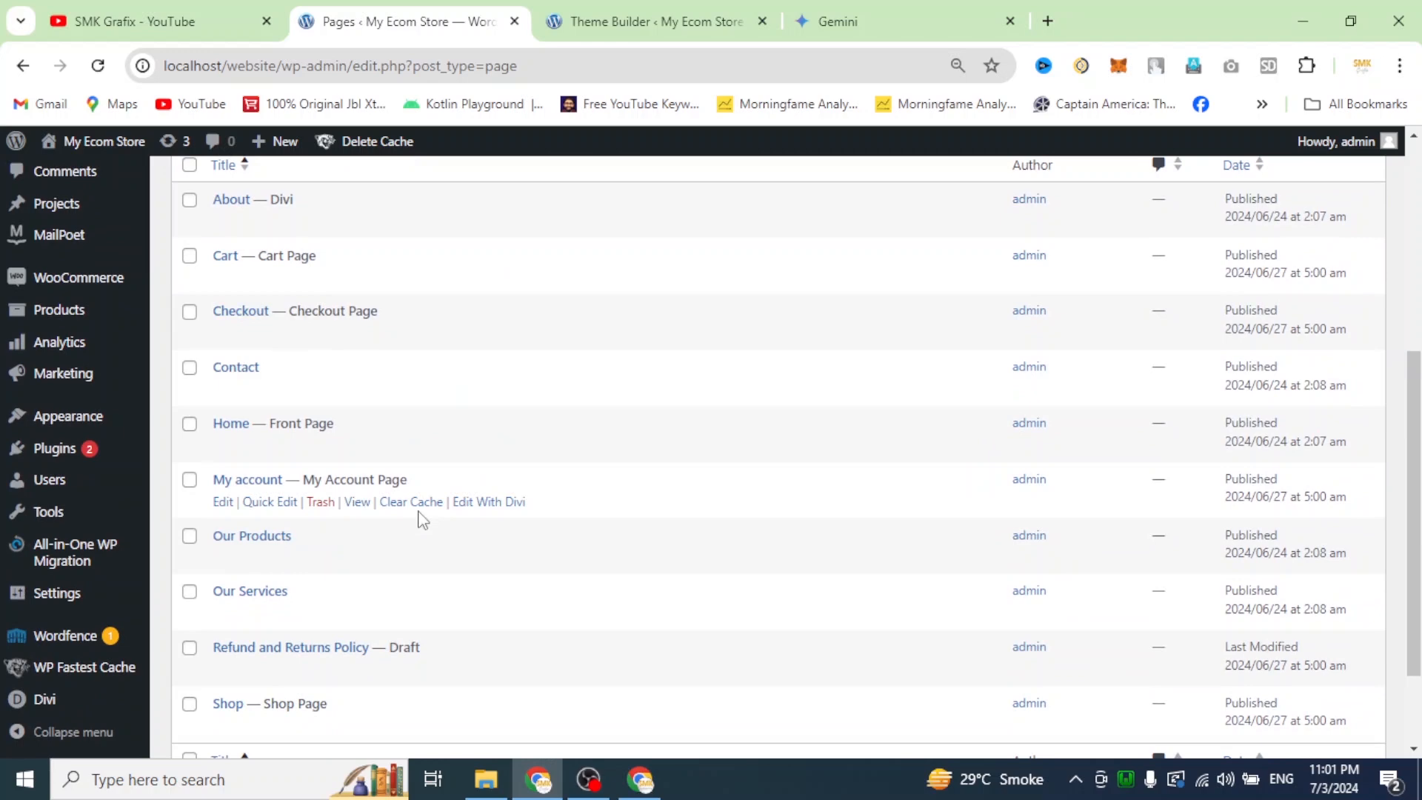
{"action": "scroll", "coordinate": [419, 518], "scroll_direction": "up", "scroll_amount": 3}
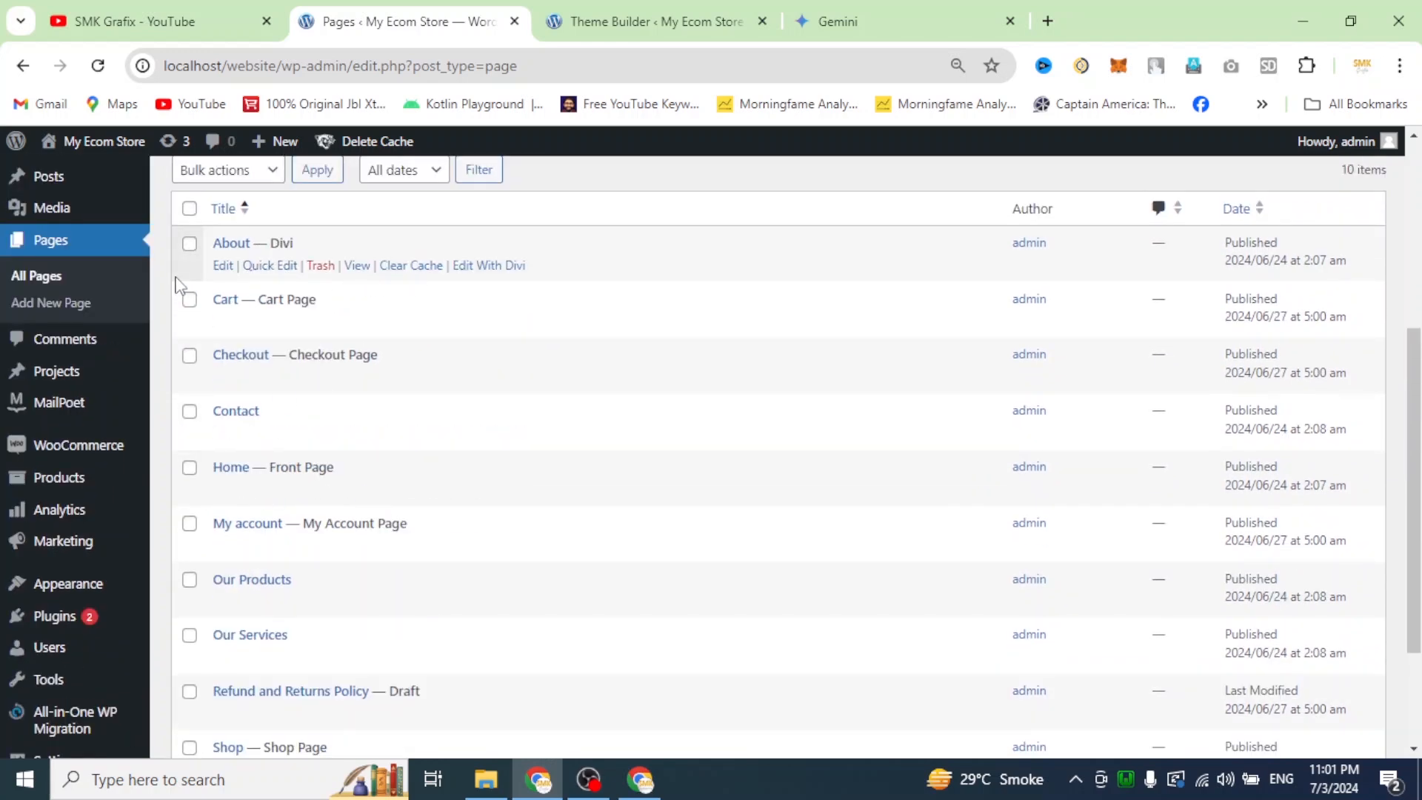
{"action": "right_click", "coordinate": [226, 268]}
{"action": "left_click", "coordinate": [275, 290]}
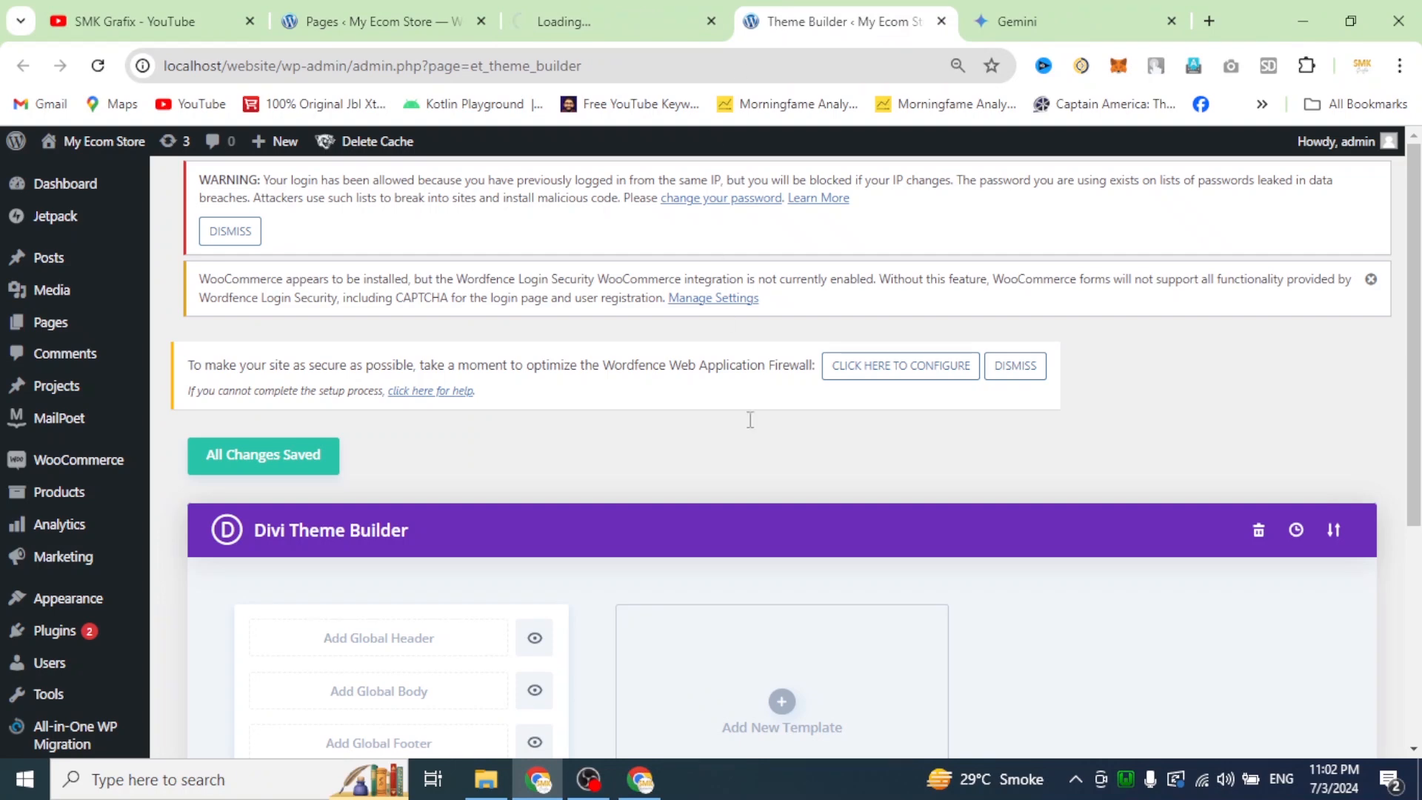
Step: Look over the Theme Builder's default website template with its global header, body and footer areas
{"action": "scroll", "coordinate": [762, 475], "scroll_direction": "down", "scroll_amount": 1}
{"action": "scroll", "coordinate": [763, 482], "scroll_direction": "down", "scroll_amount": 3}
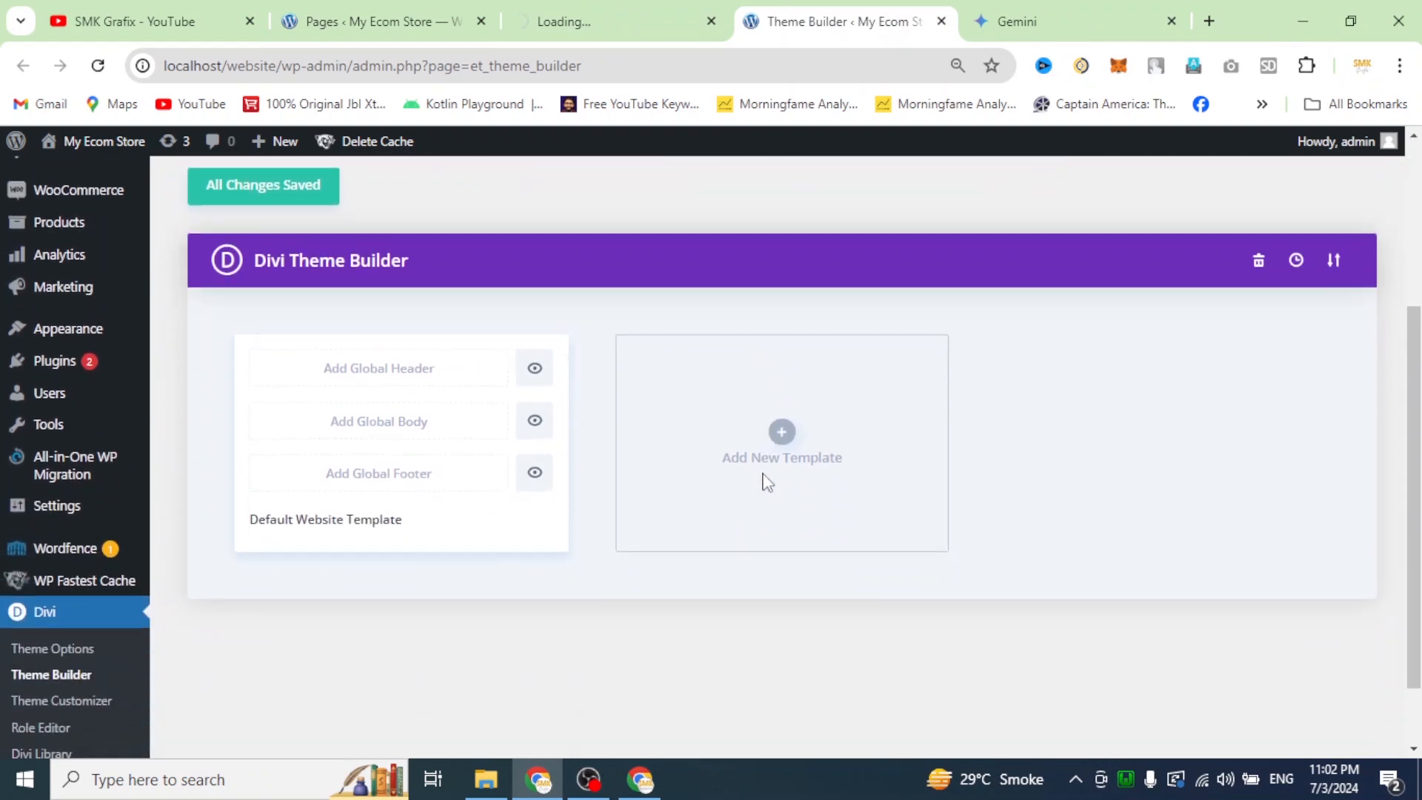
{"action": "scroll", "coordinate": [765, 486], "scroll_direction": "up", "scroll_amount": 1}
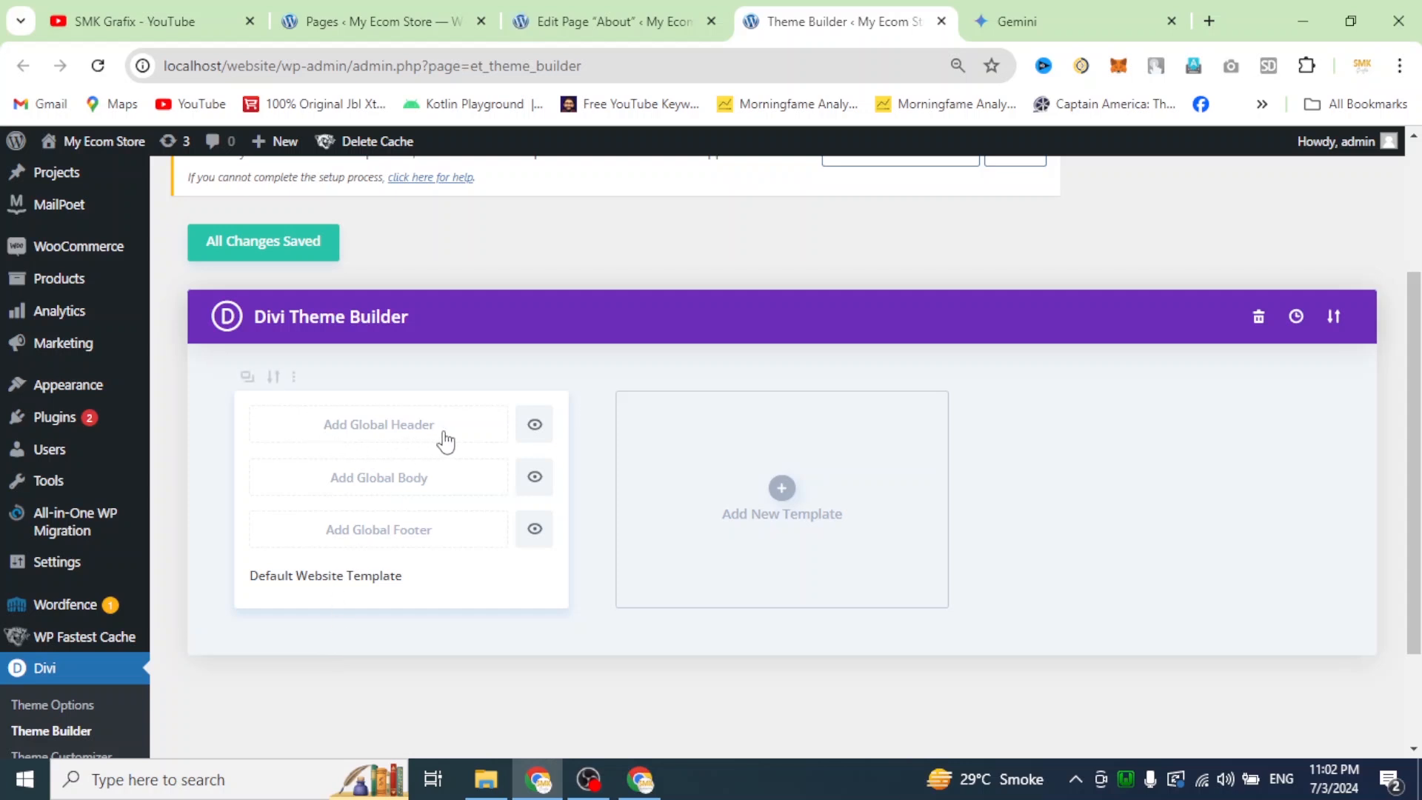
Step: Open daraz.pk in a new tab and examine its header, page content and footer as a store layout example
{"action": "left_click", "coordinate": [1208, 21]}
{"action": "type", "text": "daraz.pk"}
{"action": "key", "text": "Return"}
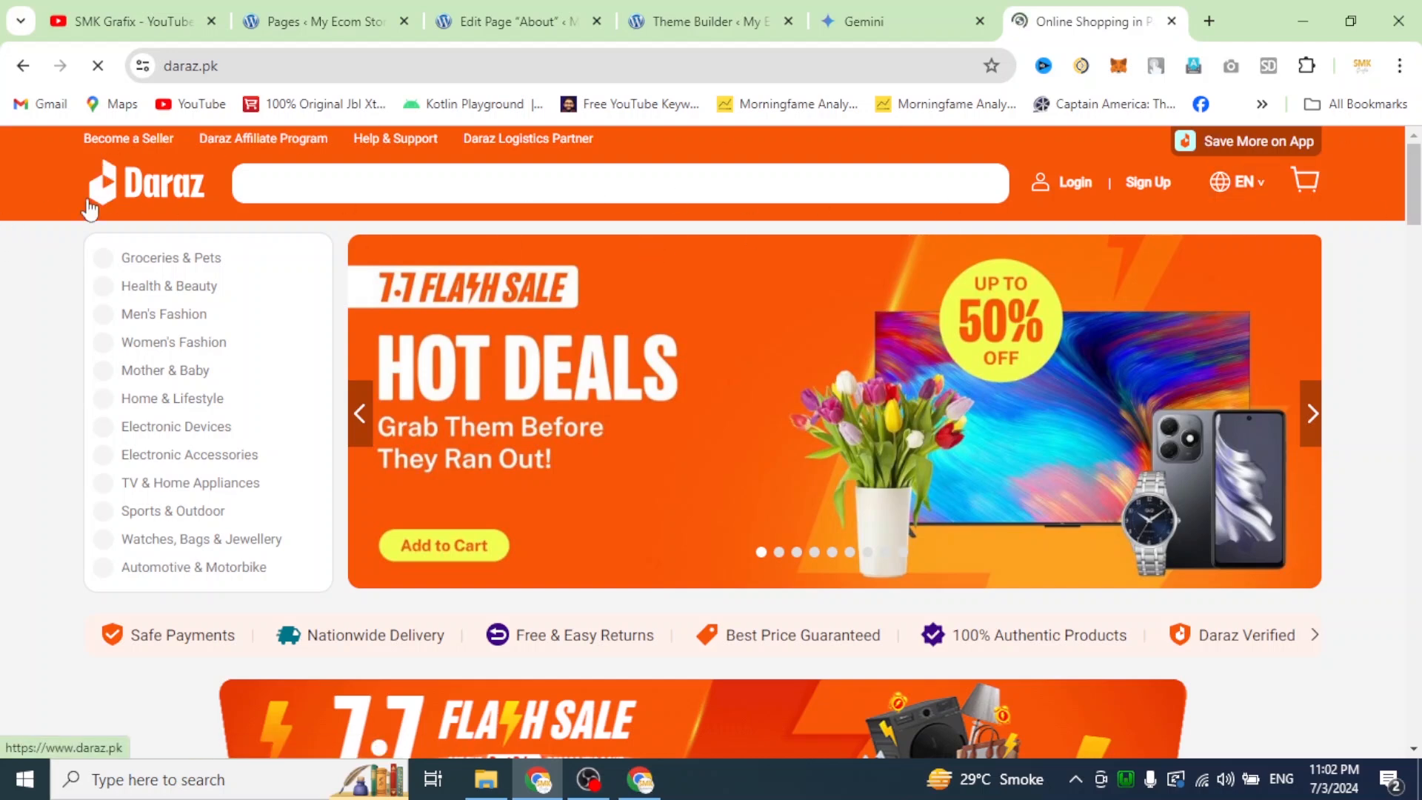
{"action": "scroll", "coordinate": [486, 491], "scroll_direction": "down", "scroll_amount": 15}
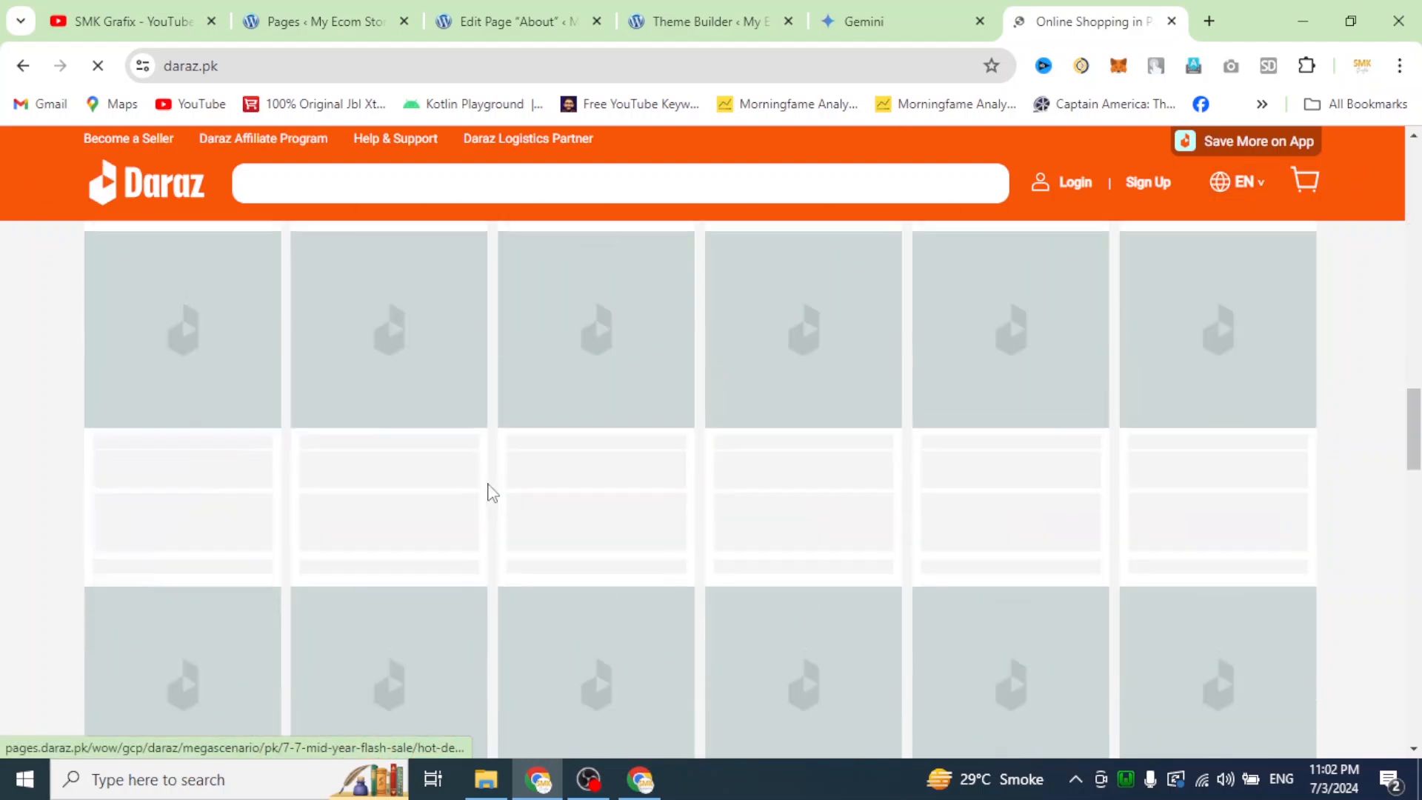
{"action": "scroll", "coordinate": [489, 491], "scroll_direction": "down", "scroll_amount": 4}
{"action": "scroll", "coordinate": [483, 574], "scroll_direction": "up", "scroll_amount": 10}
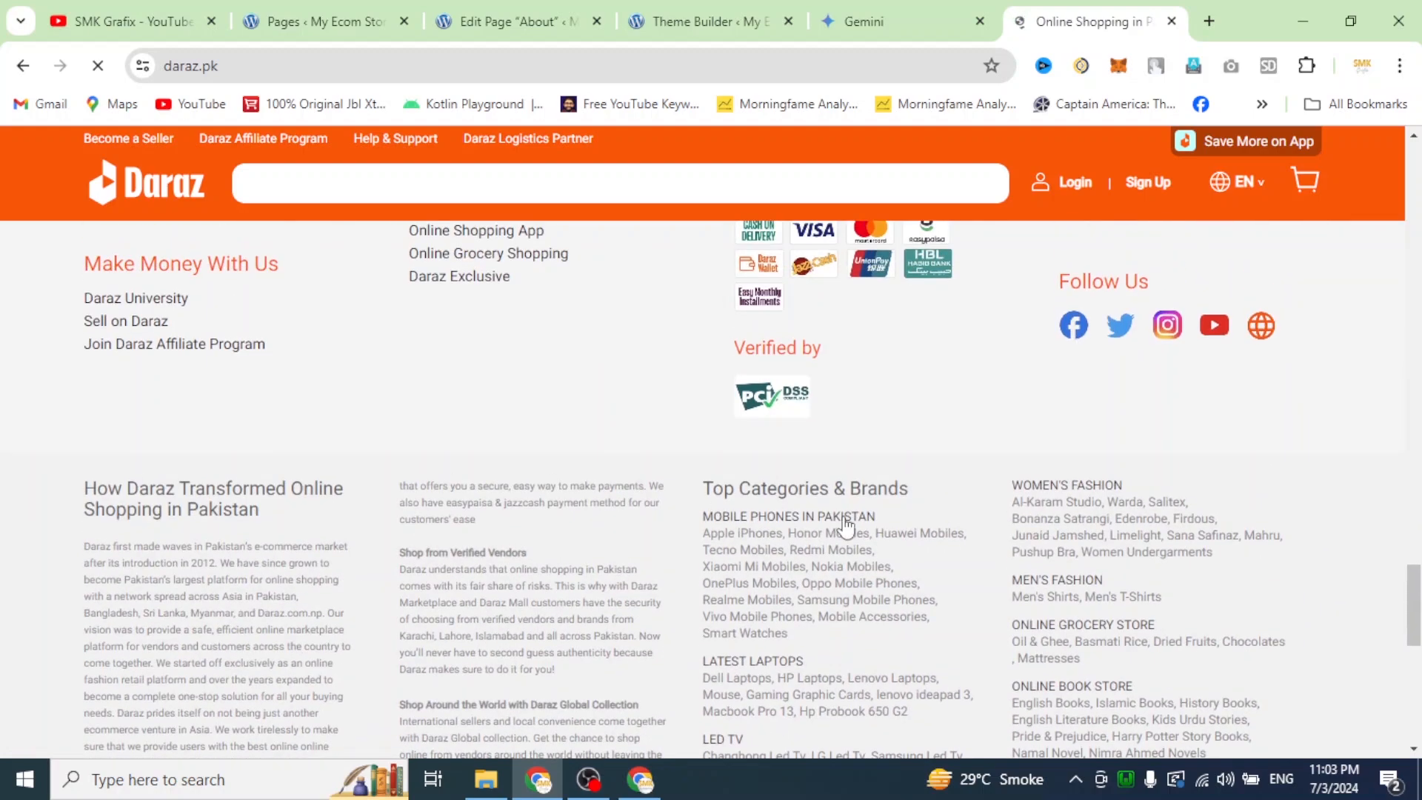
{"action": "scroll", "coordinate": [649, 646], "scroll_direction": "up", "scroll_amount": 5}
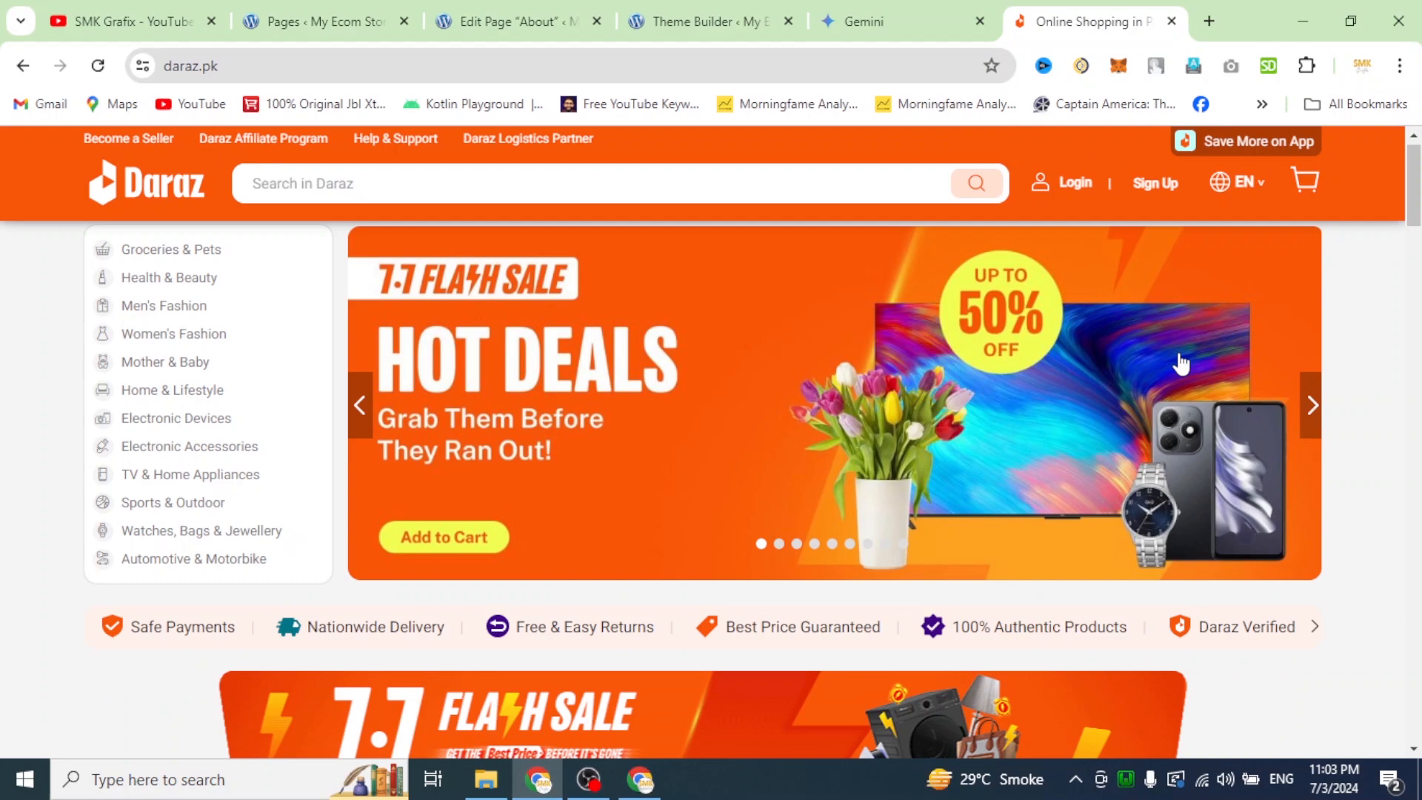
{"action": "scroll", "coordinate": [1188, 640], "scroll_direction": "down", "scroll_amount": 3}
{"action": "scroll", "coordinate": [1188, 641], "scroll_direction": "up", "scroll_amount": 3}
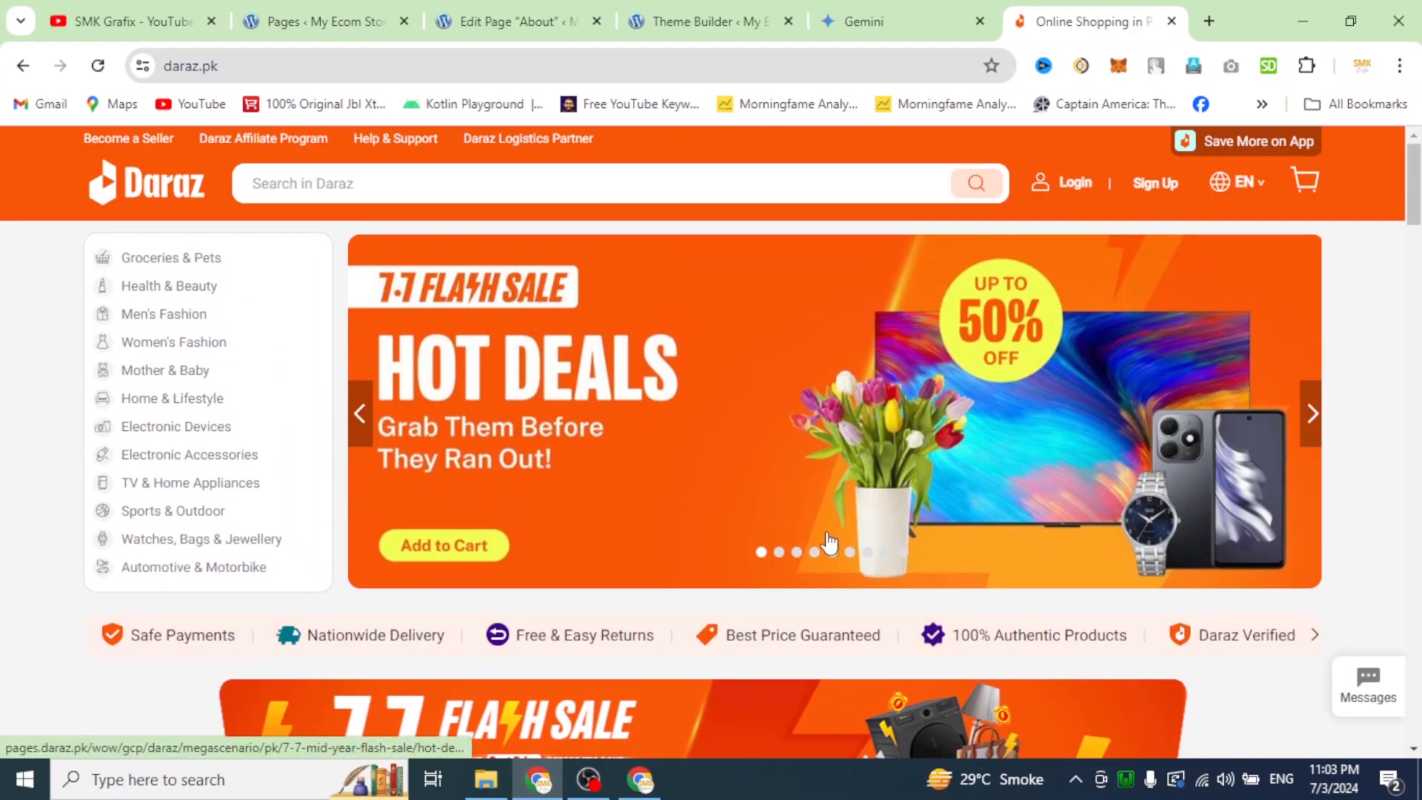
Step: Compare the About page's Divi Builder option with the template areas in the Theme Builder
{"action": "left_click", "coordinate": [484, 16]}
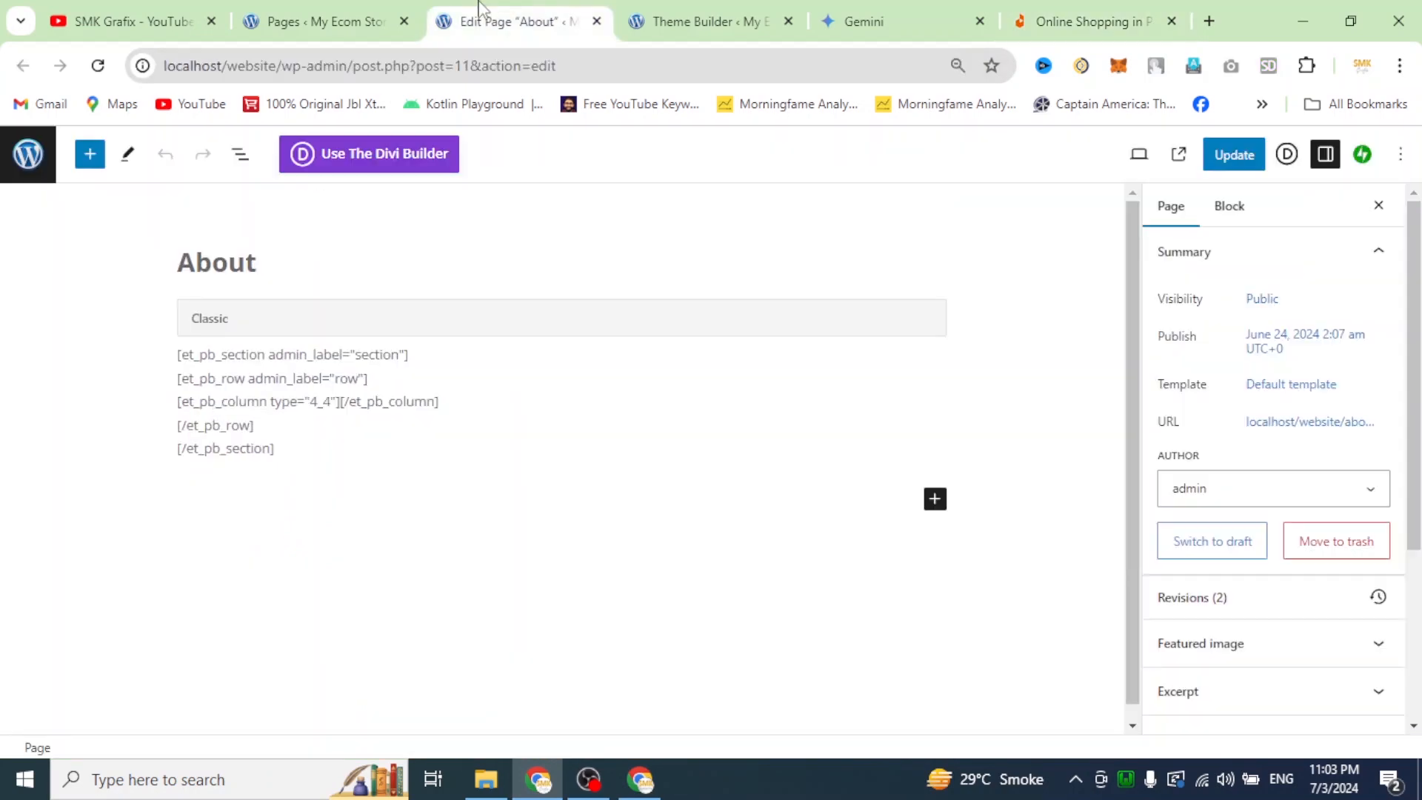
{"action": "left_click", "coordinate": [339, 17]}
{"action": "left_click", "coordinate": [696, 21]}
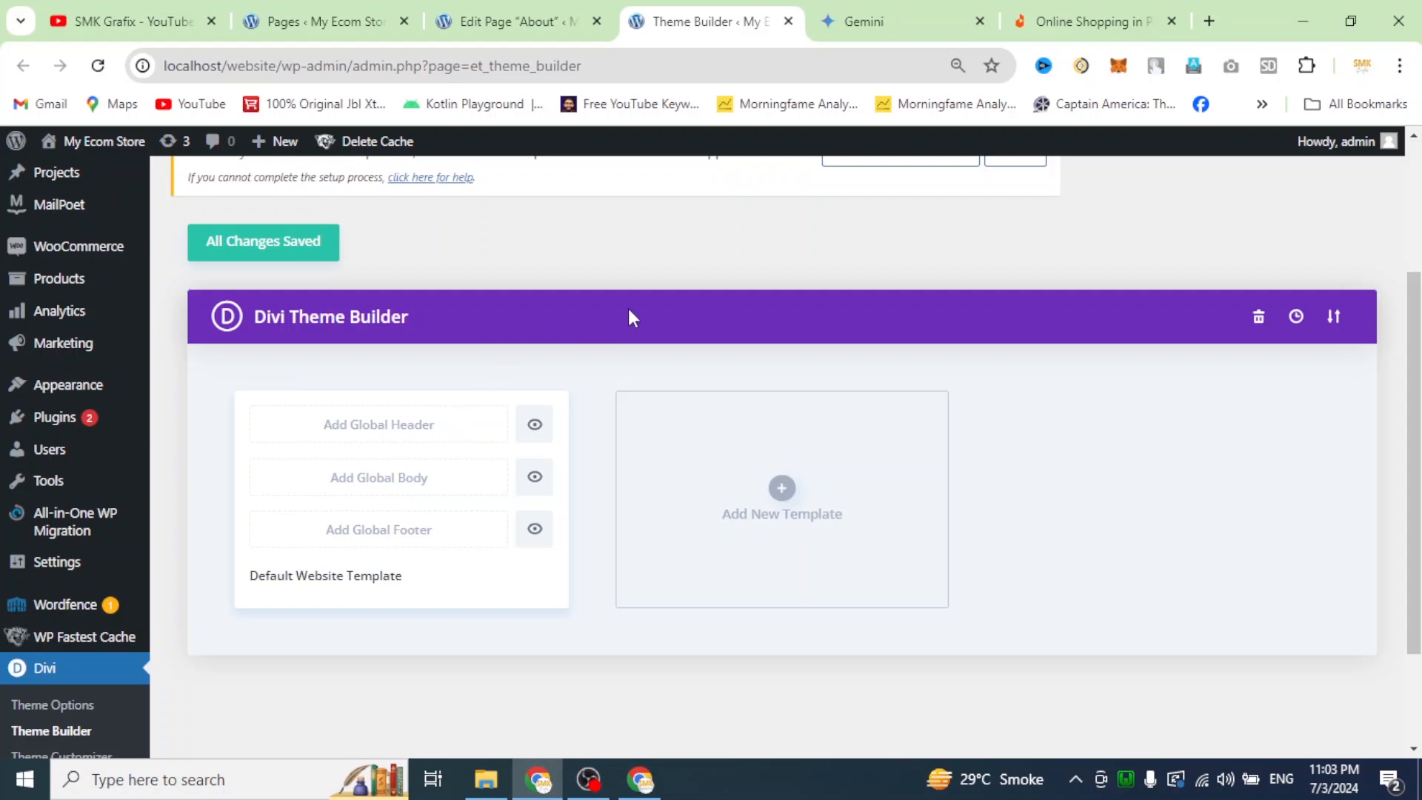
{"action": "left_click", "coordinate": [518, 23]}
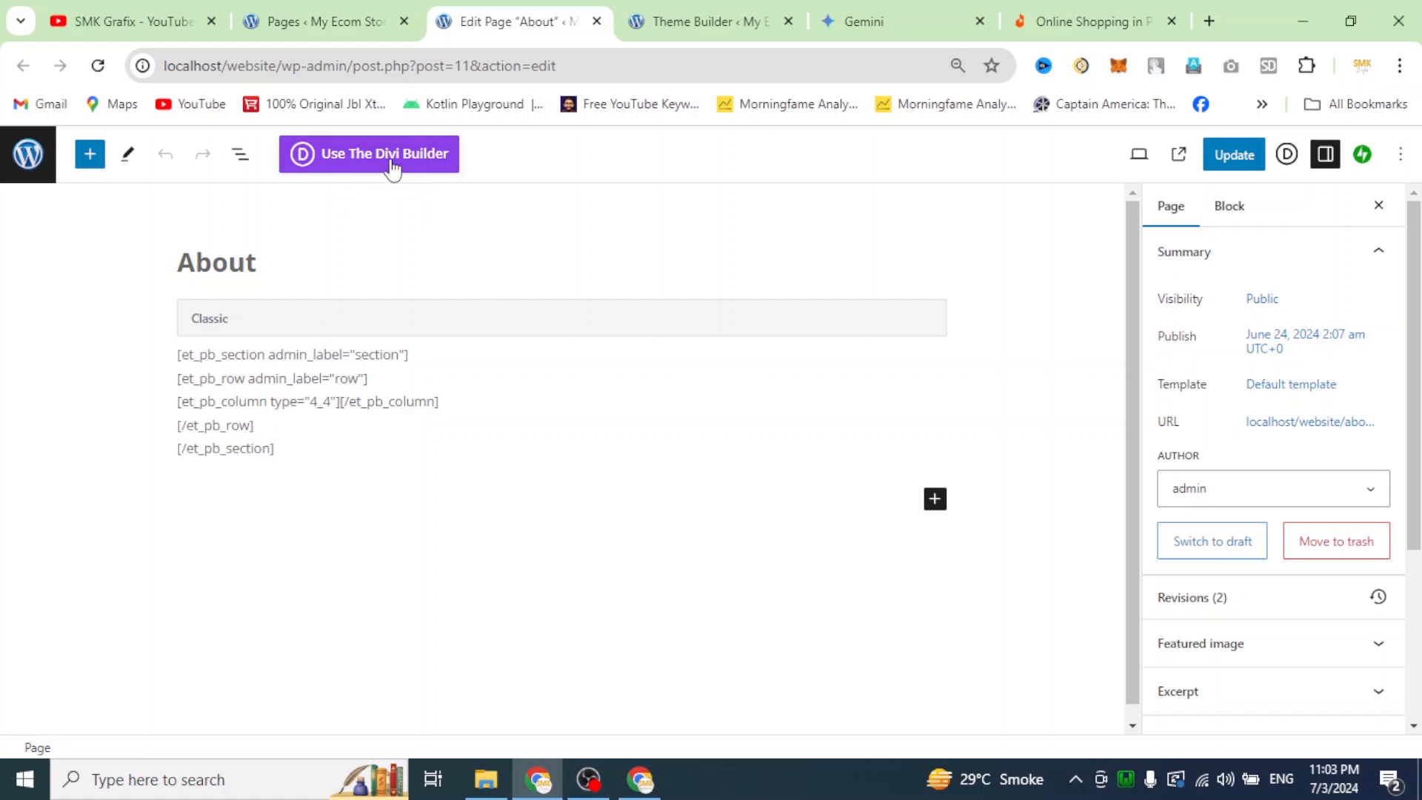
{"action": "left_click", "coordinate": [648, 21]}
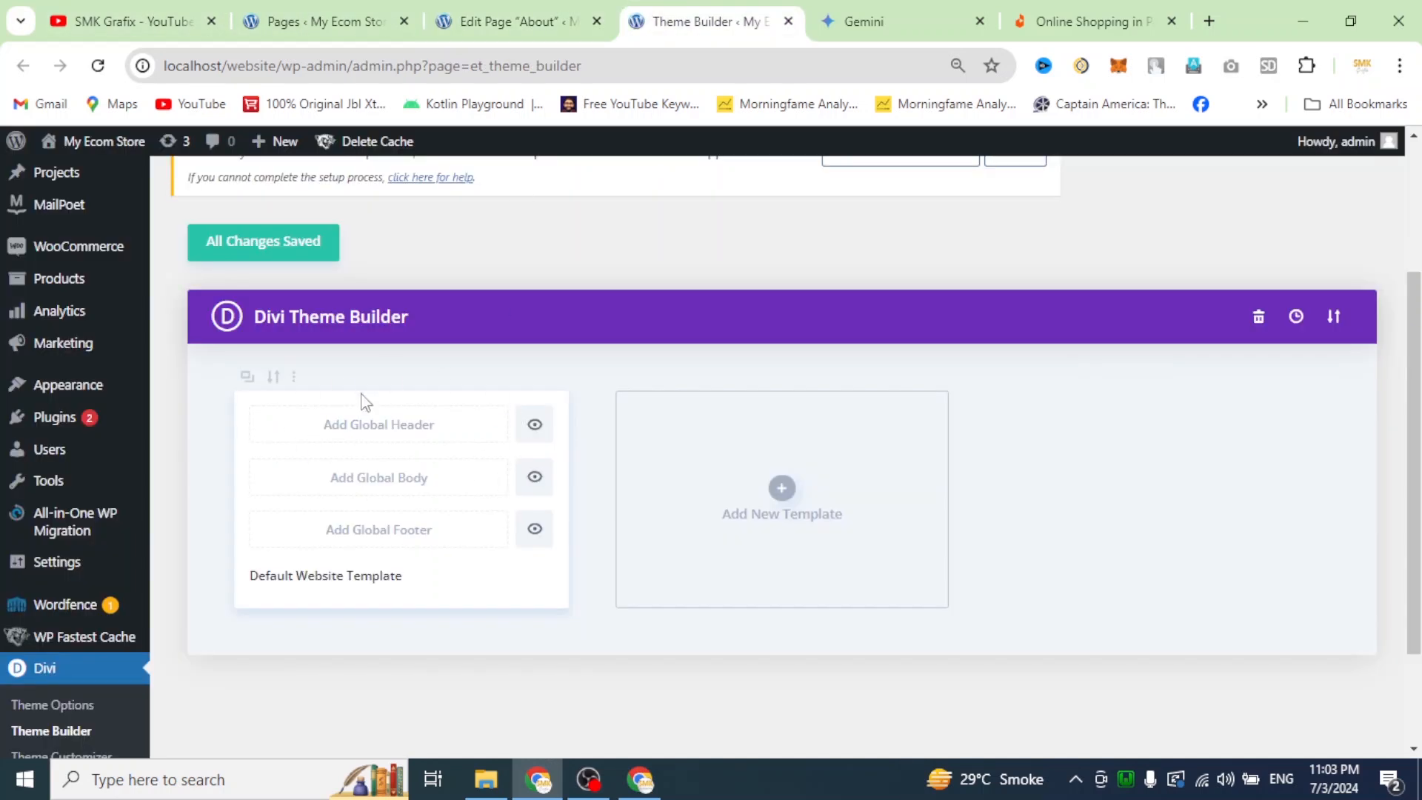
Step: Start building the default template's global header from scratch with a three-column row of quarter, half and quarter width
{"action": "left_click", "coordinate": [527, 425]}
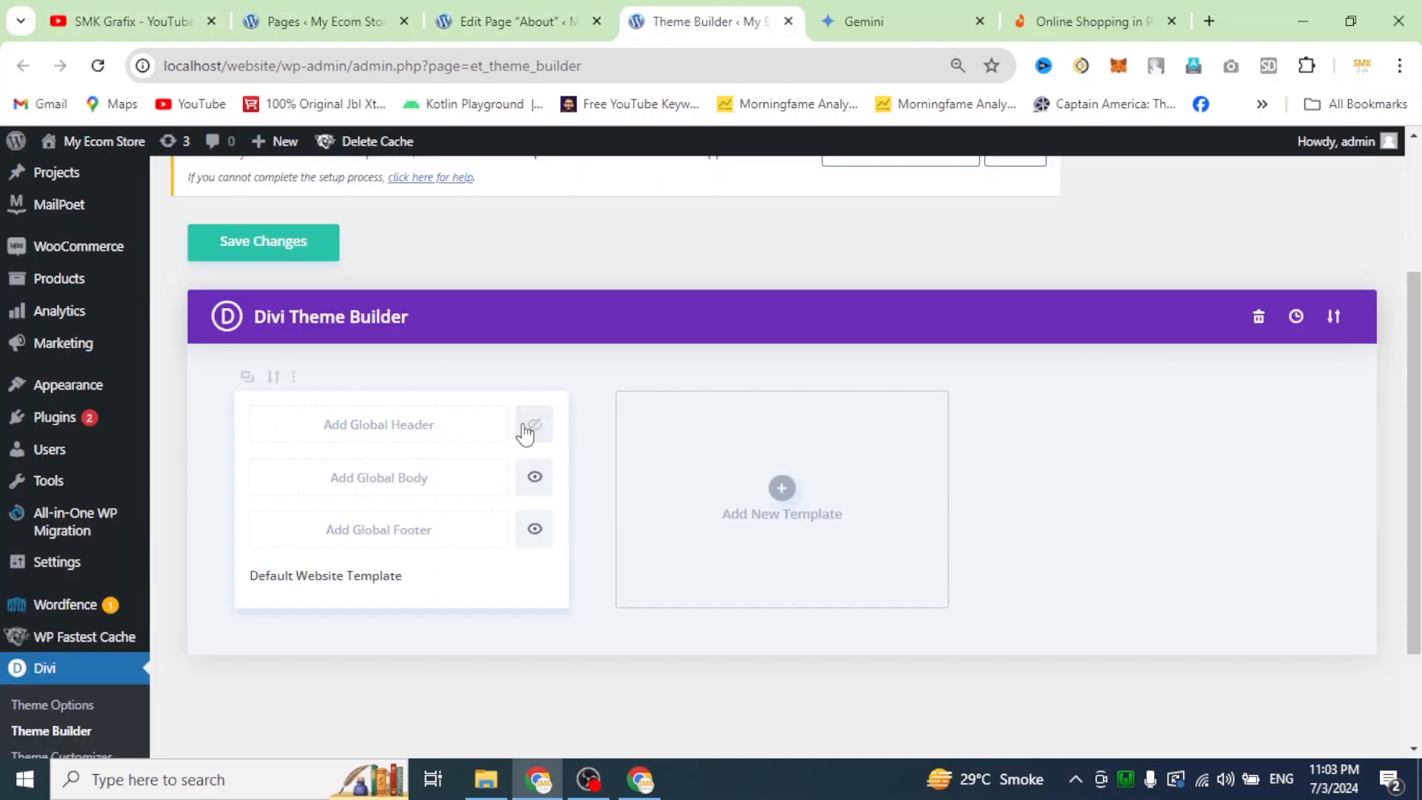
{"action": "left_click", "coordinate": [527, 426]}
{"action": "left_click", "coordinate": [270, 438]}
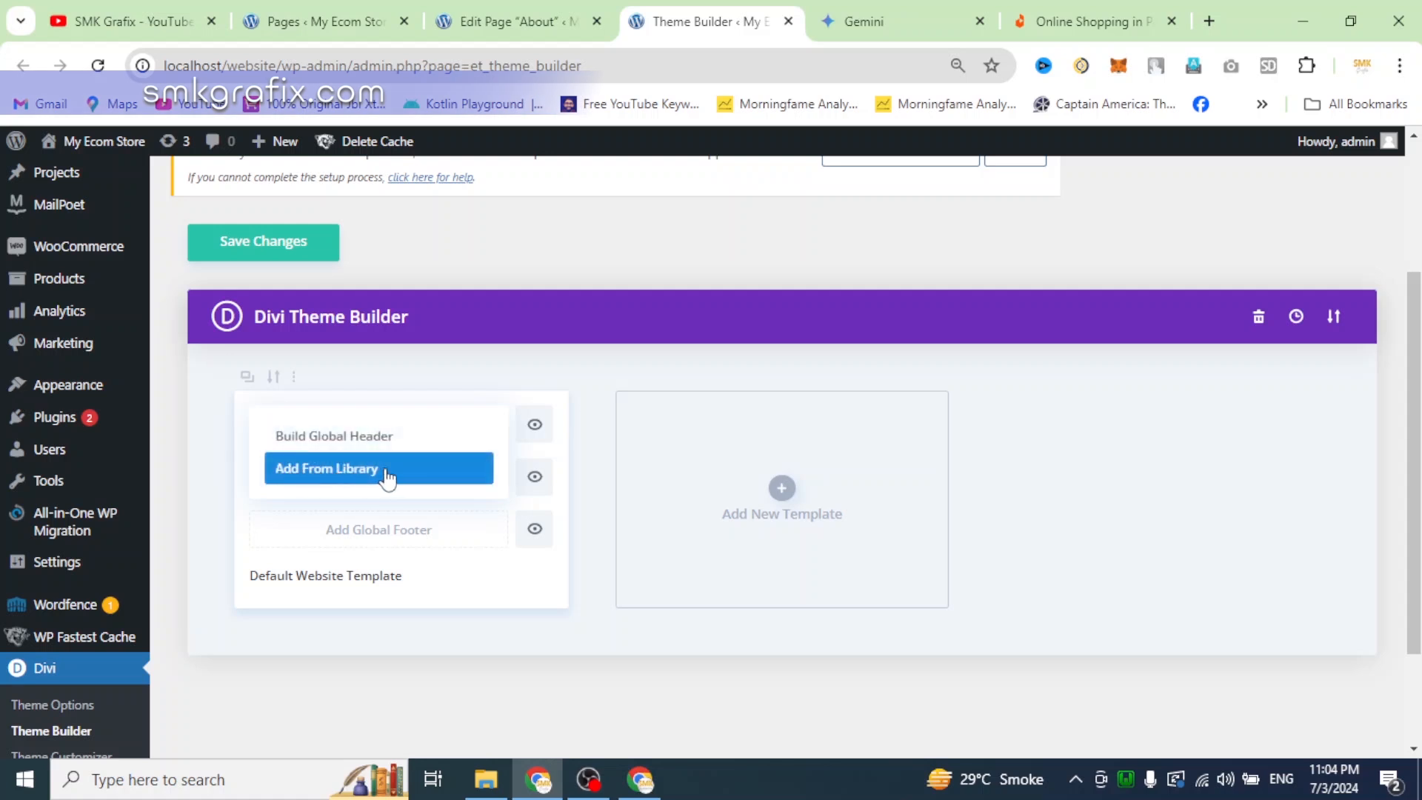
{"action": "left_click", "coordinate": [318, 444]}
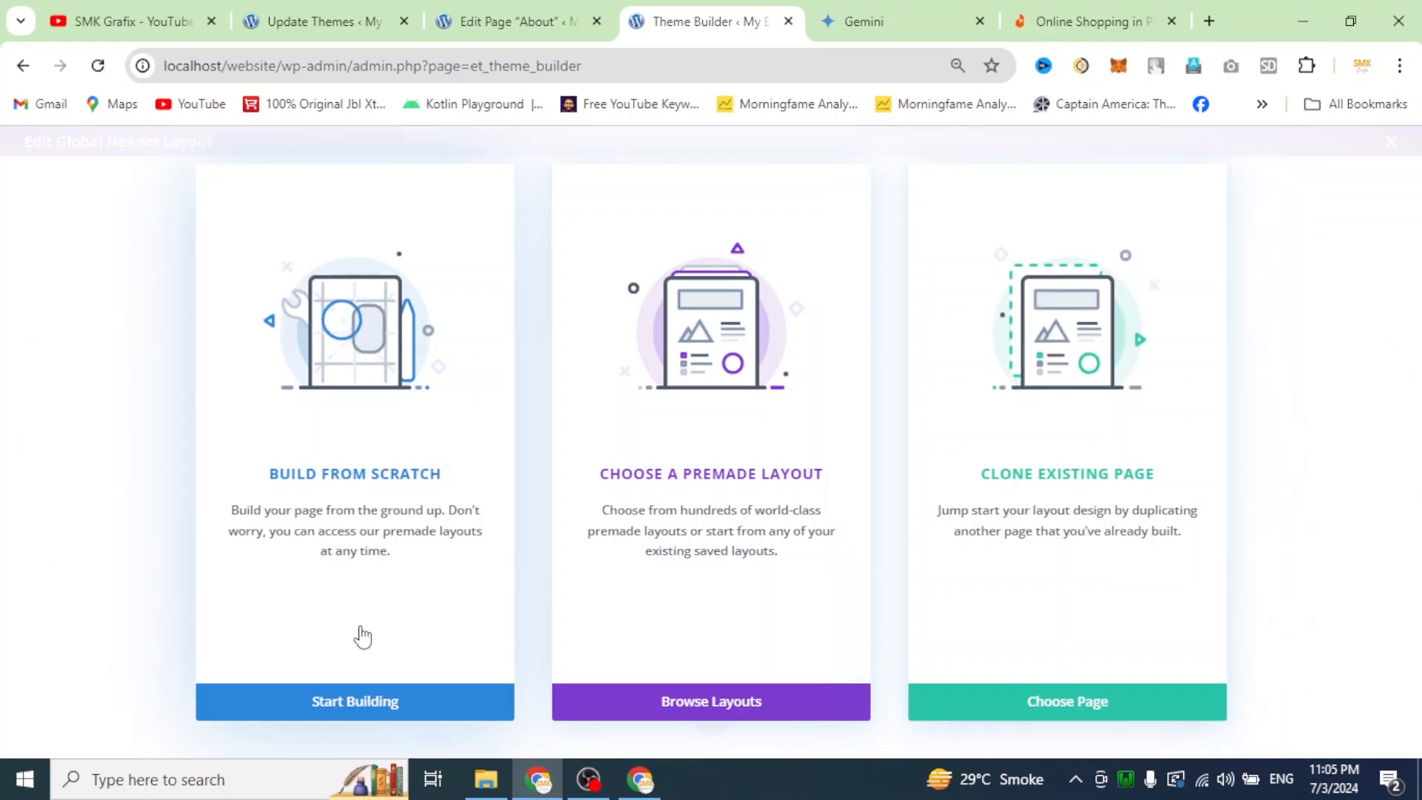
{"action": "left_click", "coordinate": [368, 701]}
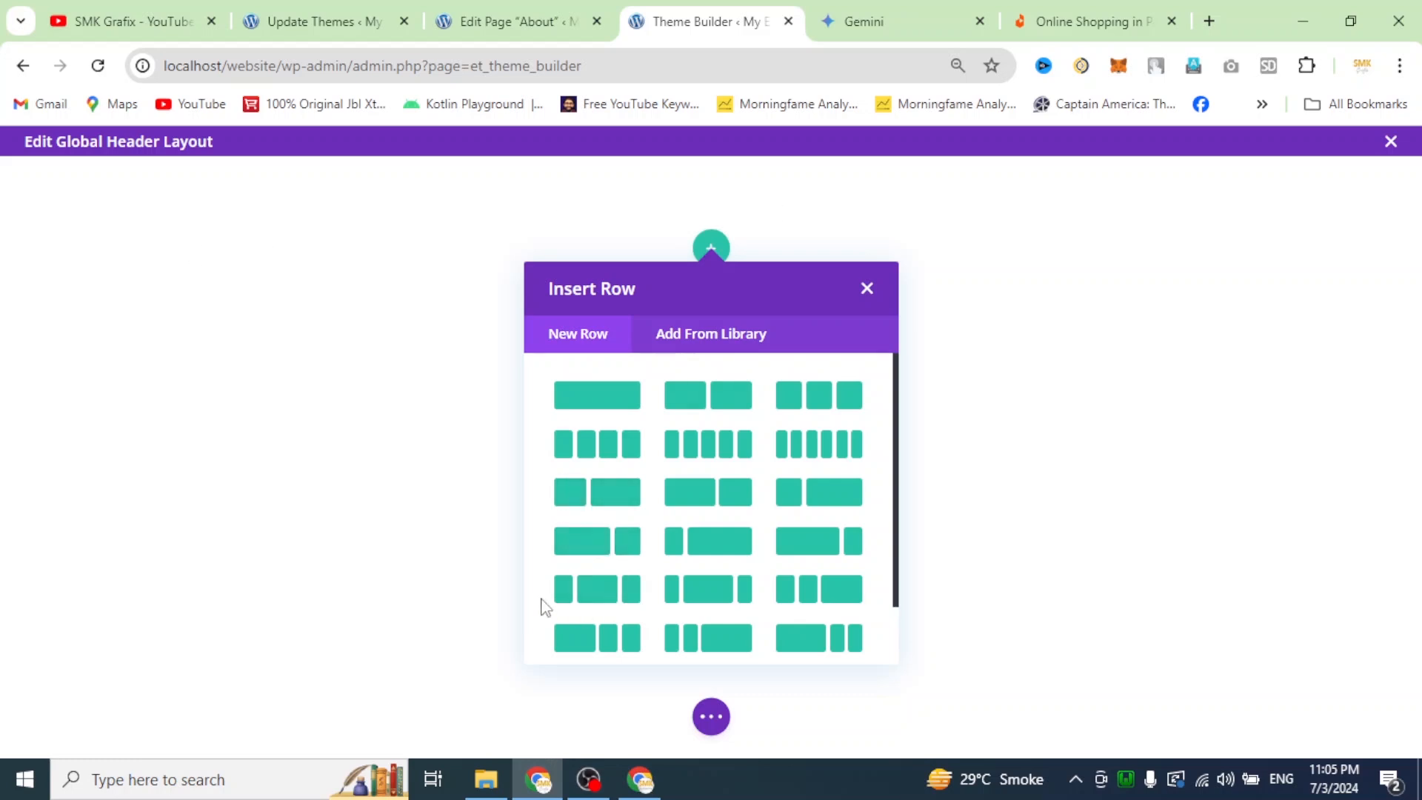
{"action": "left_click", "coordinate": [609, 602]}
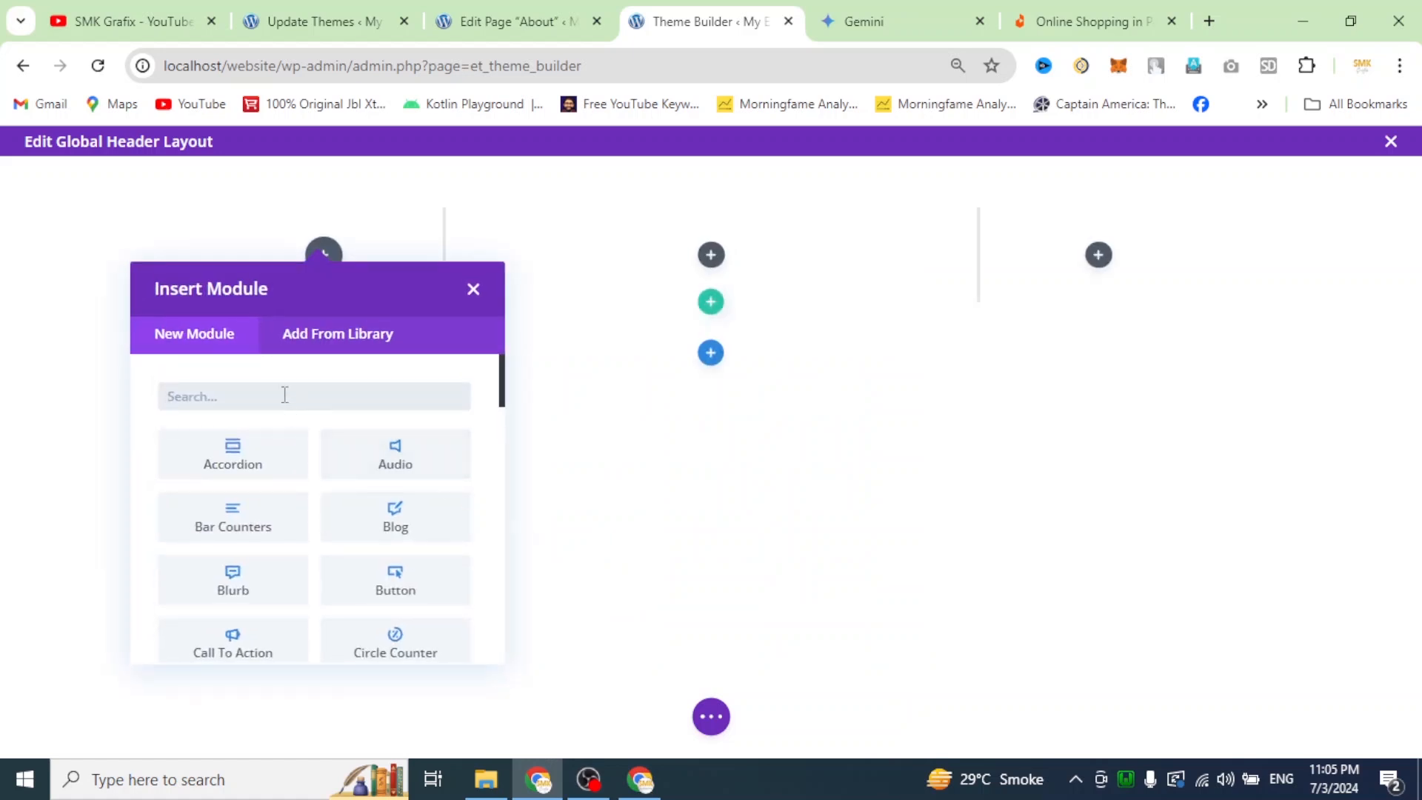
Step: Add an Image module to the header row's first column, using the third WordPress logo (456 by 456 pixels) from the Media Library
{"action": "type", "text": "im"}
{"action": "left_click", "coordinate": [396, 448]}
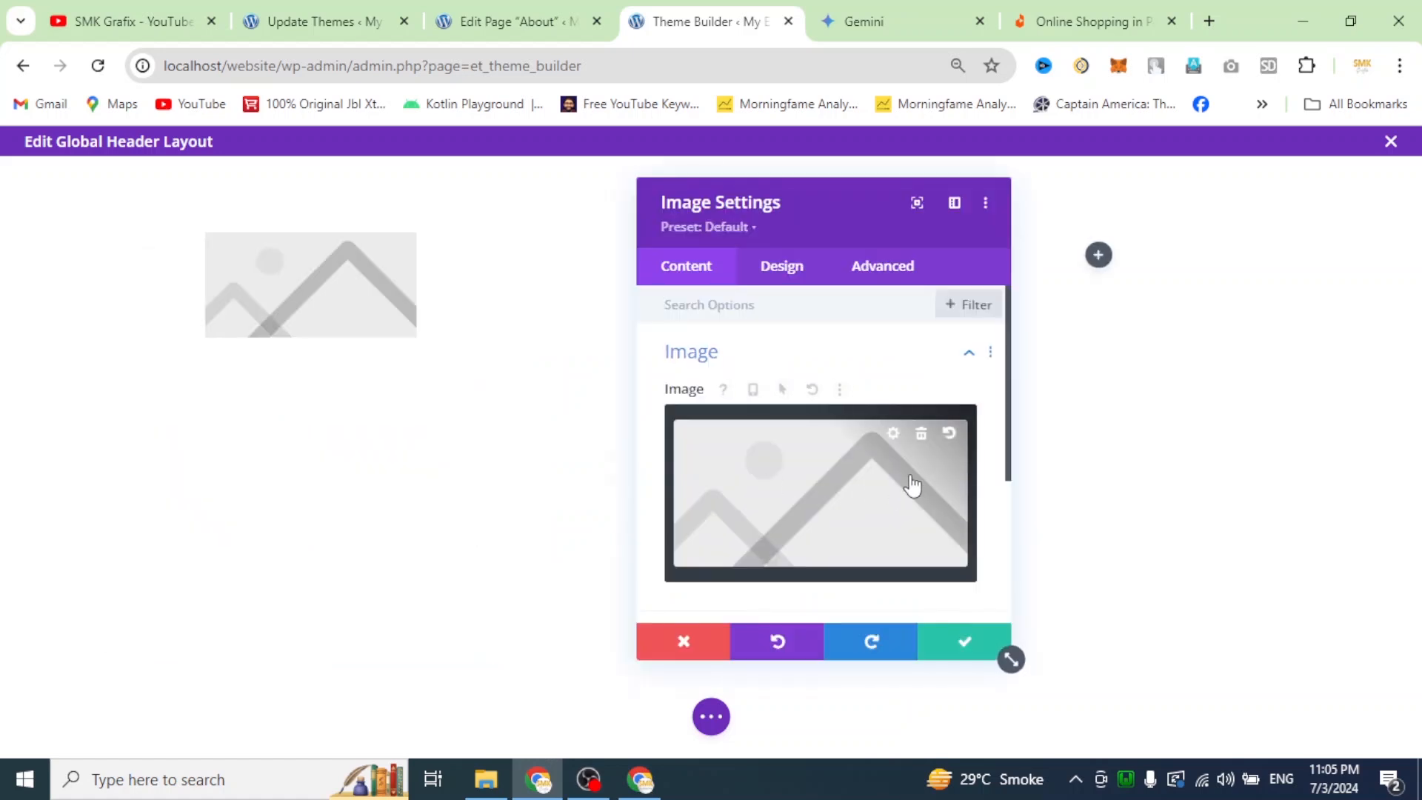
{"action": "left_click", "coordinate": [922, 433]}
{"action": "left_click", "coordinate": [816, 482]}
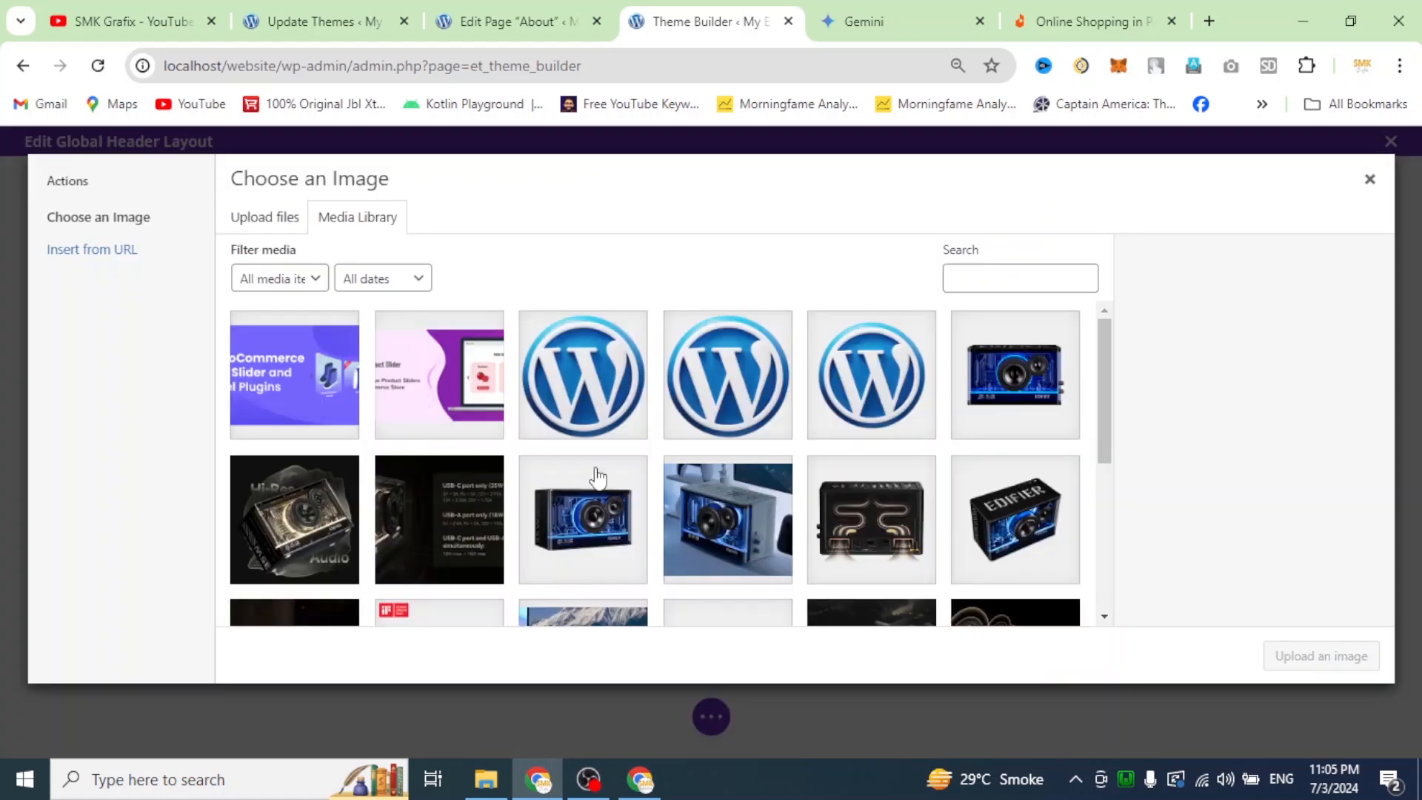
{"action": "scroll", "coordinate": [630, 503], "scroll_direction": "down", "scroll_amount": 2}
{"action": "scroll", "coordinate": [630, 504], "scroll_direction": "up", "scroll_amount": 2}
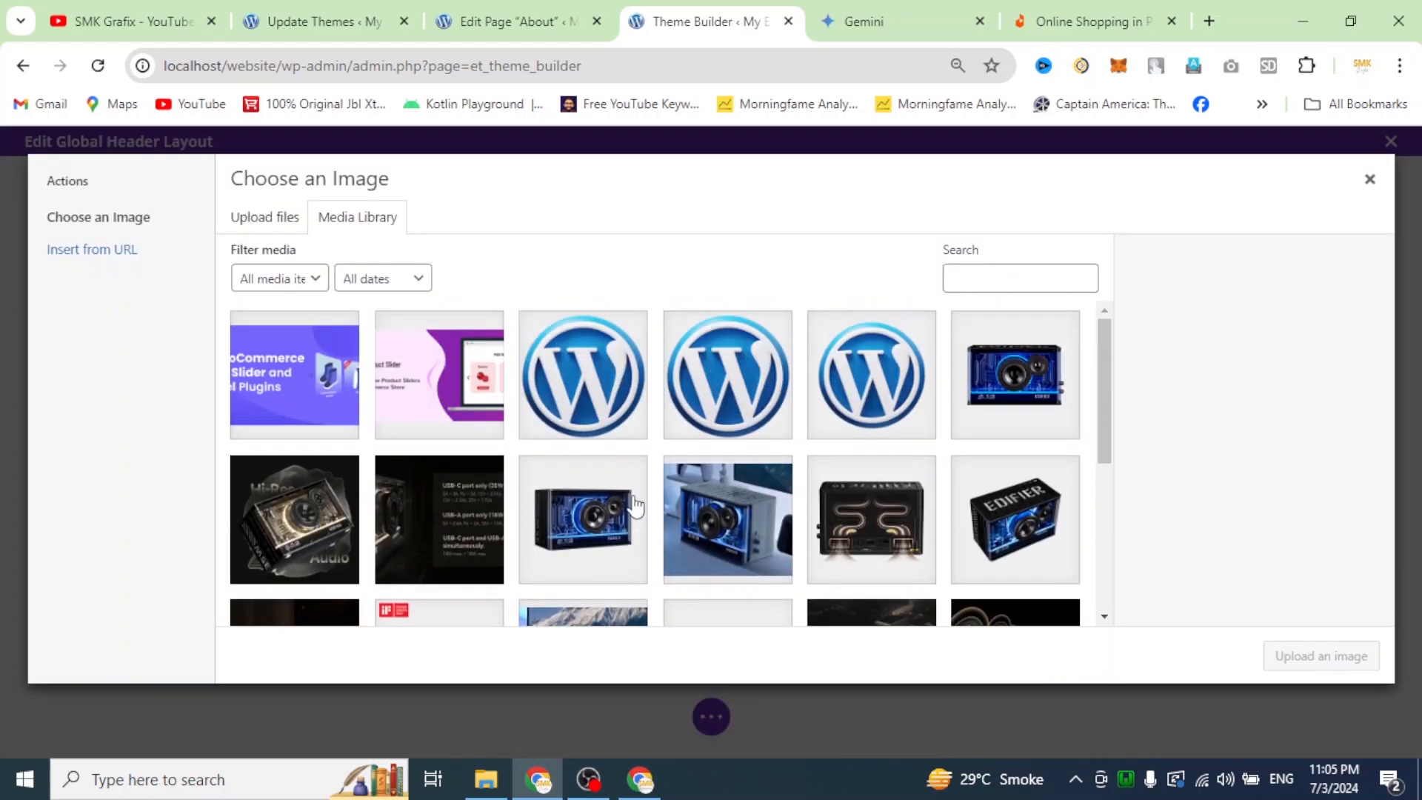
{"action": "left_click", "coordinate": [844, 391]}
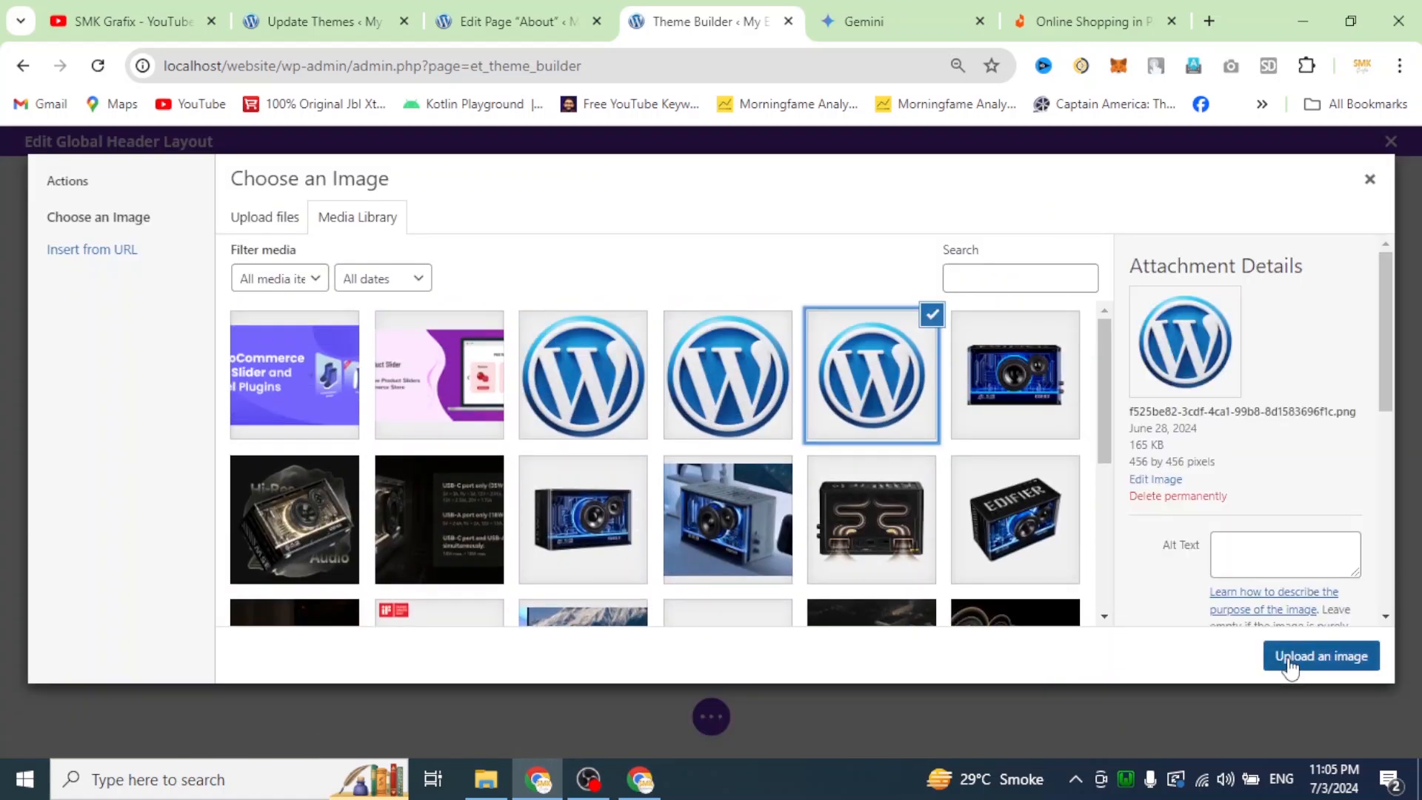
{"action": "left_click", "coordinate": [1289, 656]}
Step: Reduce the logo image's width to about half in its sizing settings and save the module
{"action": "scroll", "coordinate": [811, 466], "scroll_direction": "down", "scroll_amount": 3}
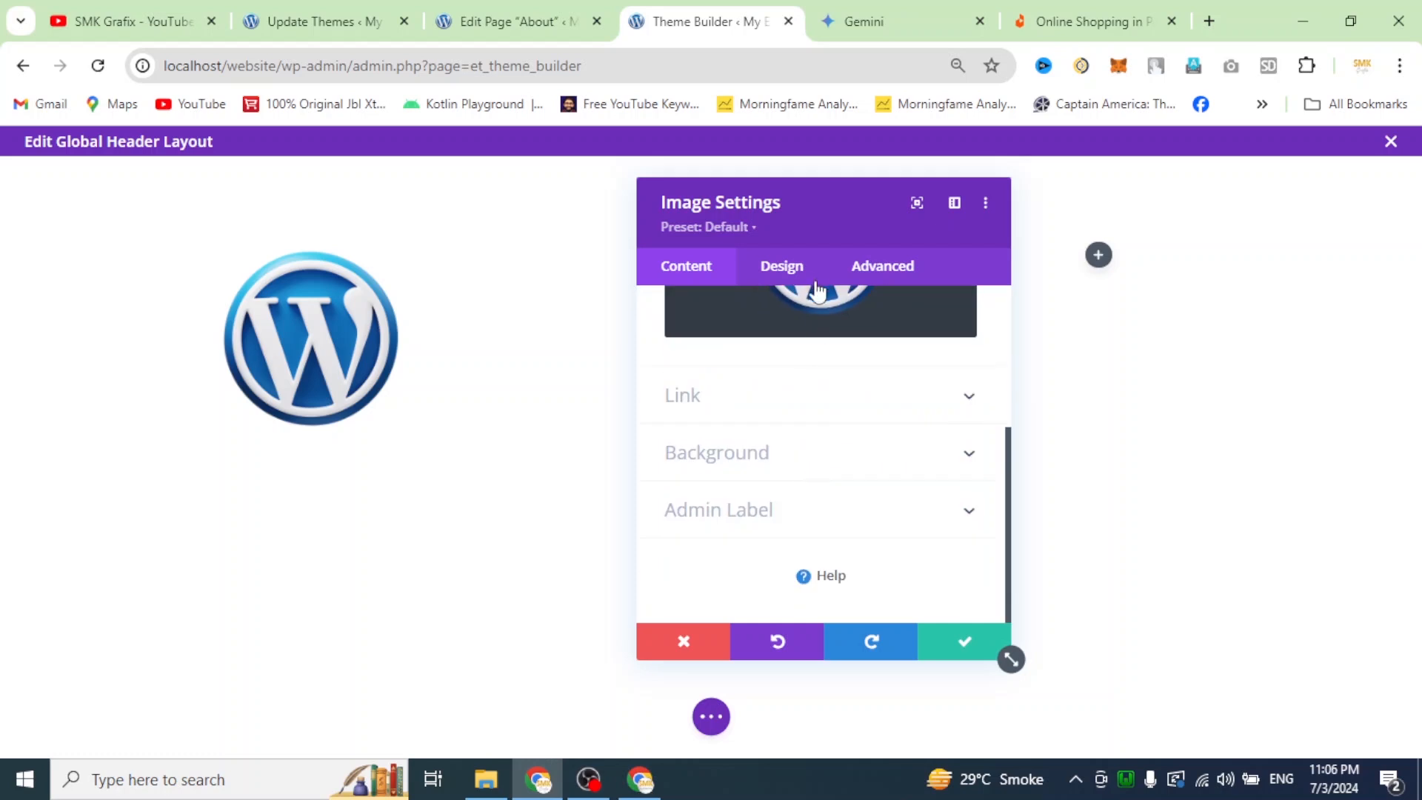
{"action": "left_click", "coordinate": [790, 275]}
{"action": "left_click", "coordinate": [807, 411]}
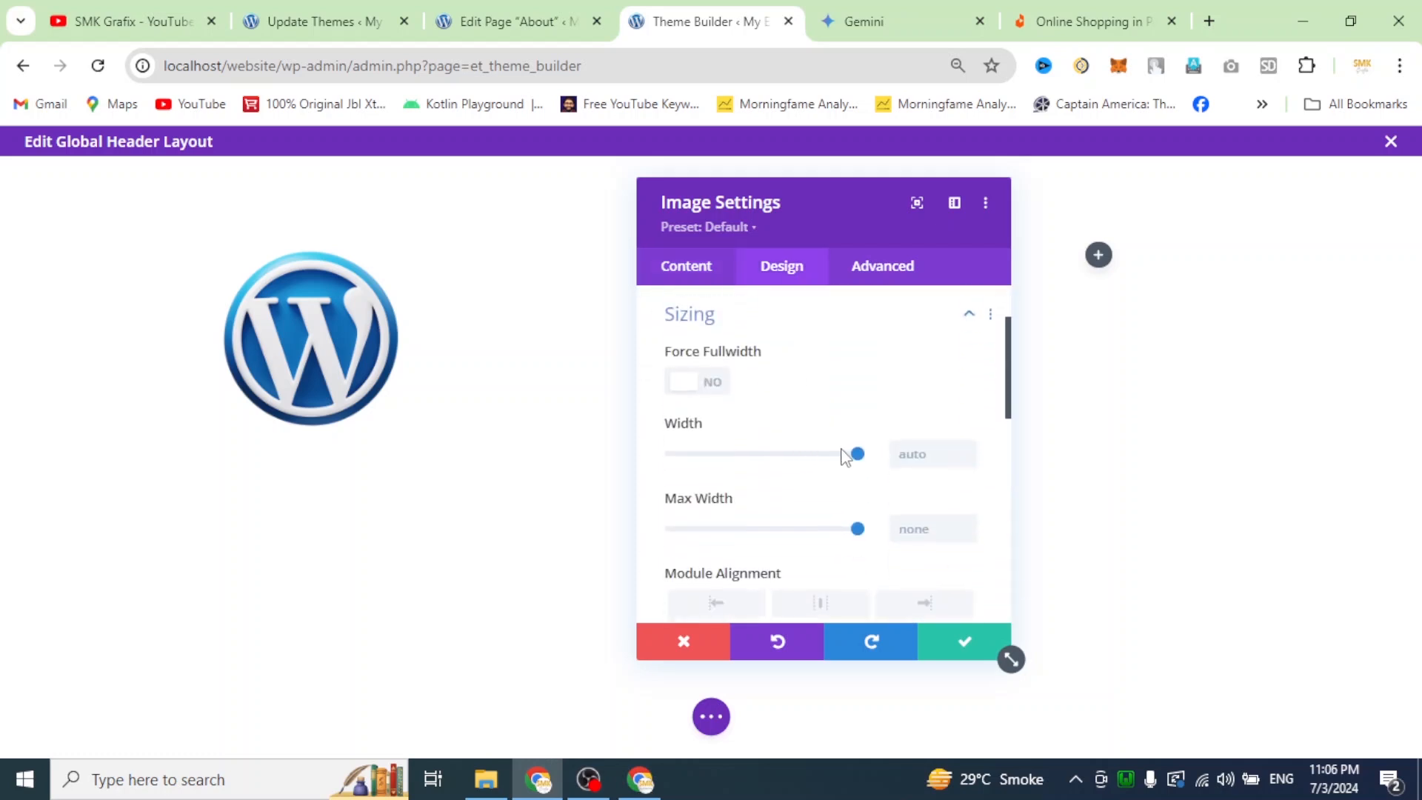
{"action": "left_click_drag", "start_coordinate": [868, 458], "coordinate": [762, 454]}
{"action": "left_click", "coordinate": [963, 643]}
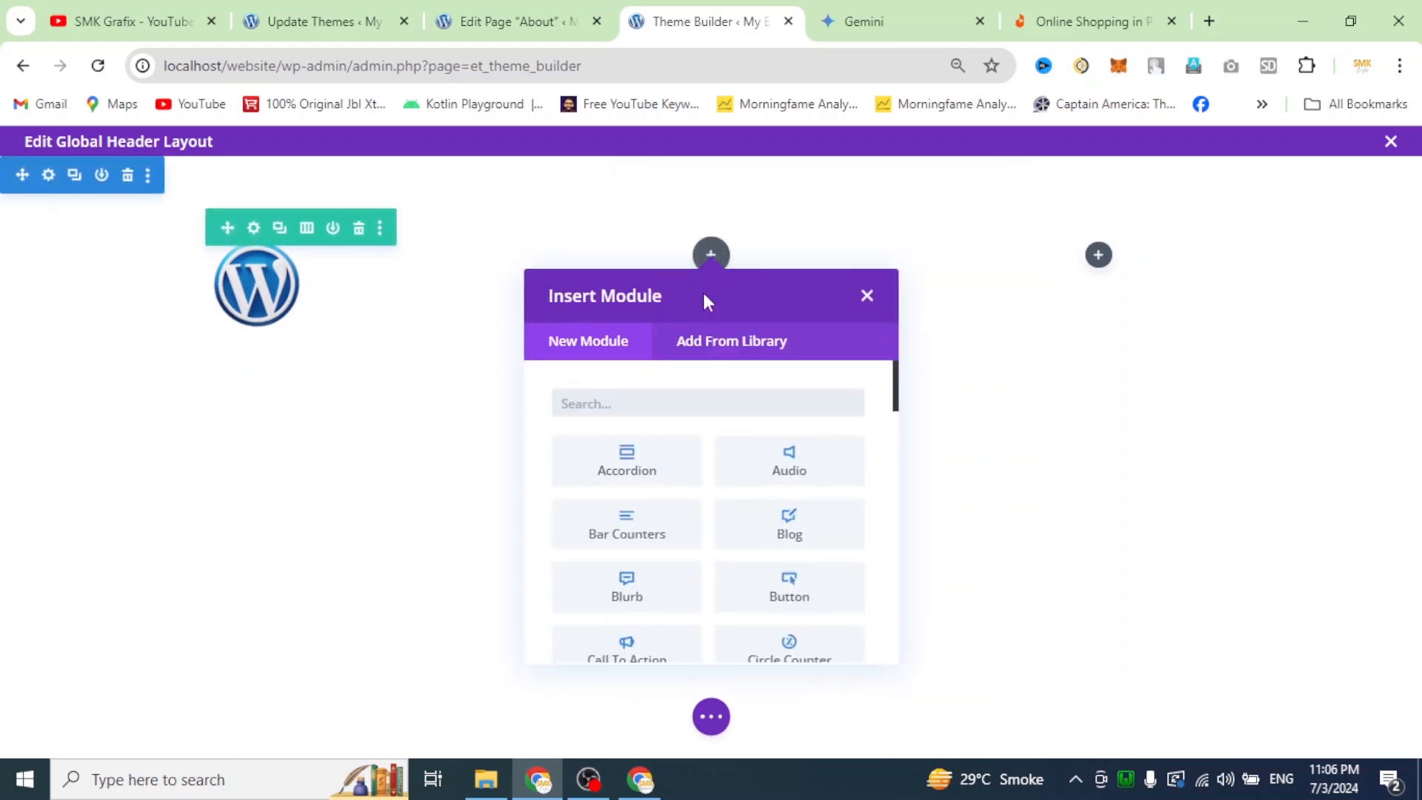
Step: Add a Search module to the header row's middle column and move its settings window clear of the search bar
{"action": "left_click", "coordinate": [629, 457]}
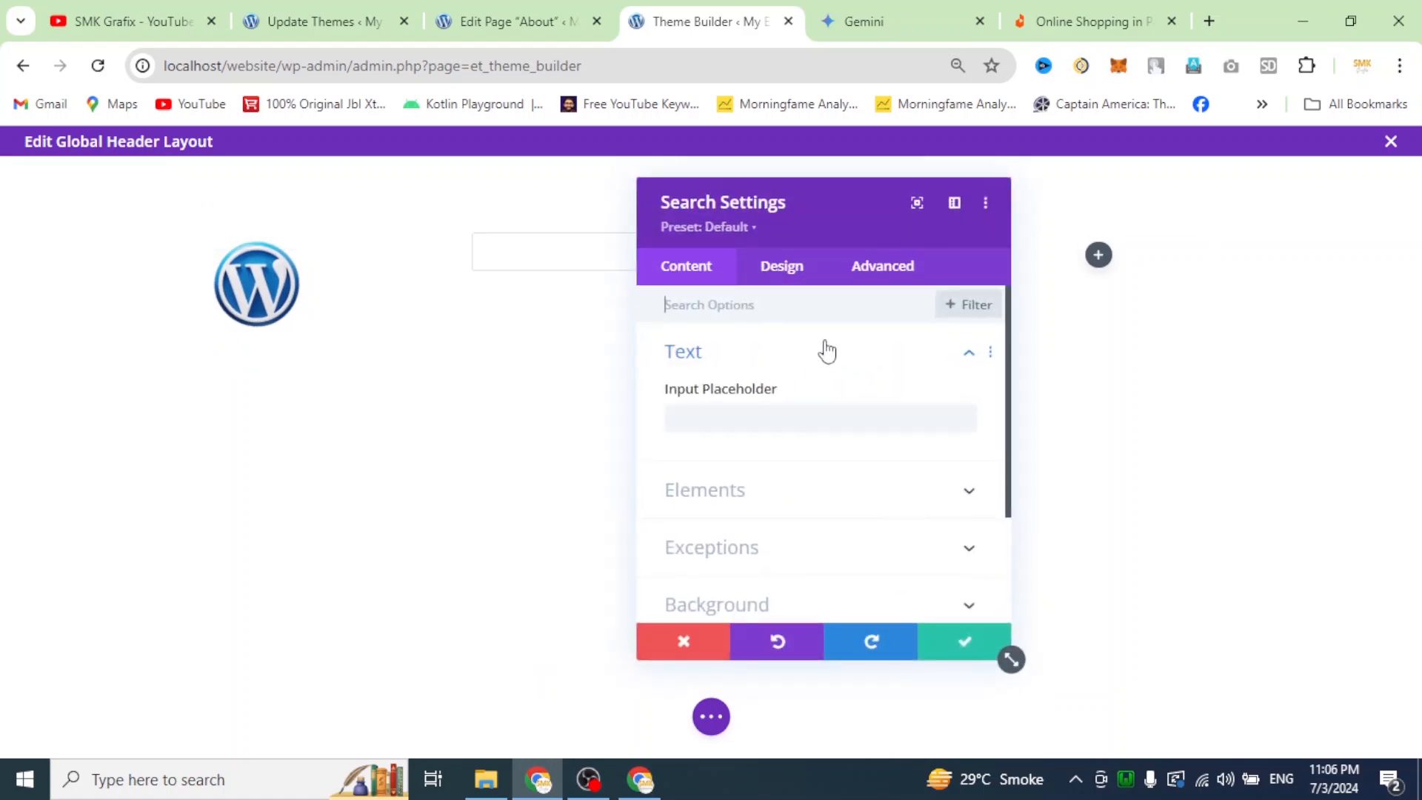
{"action": "left_click_drag", "start_coordinate": [796, 185], "coordinate": [745, 389]}
{"action": "left_click", "coordinate": [718, 265]}
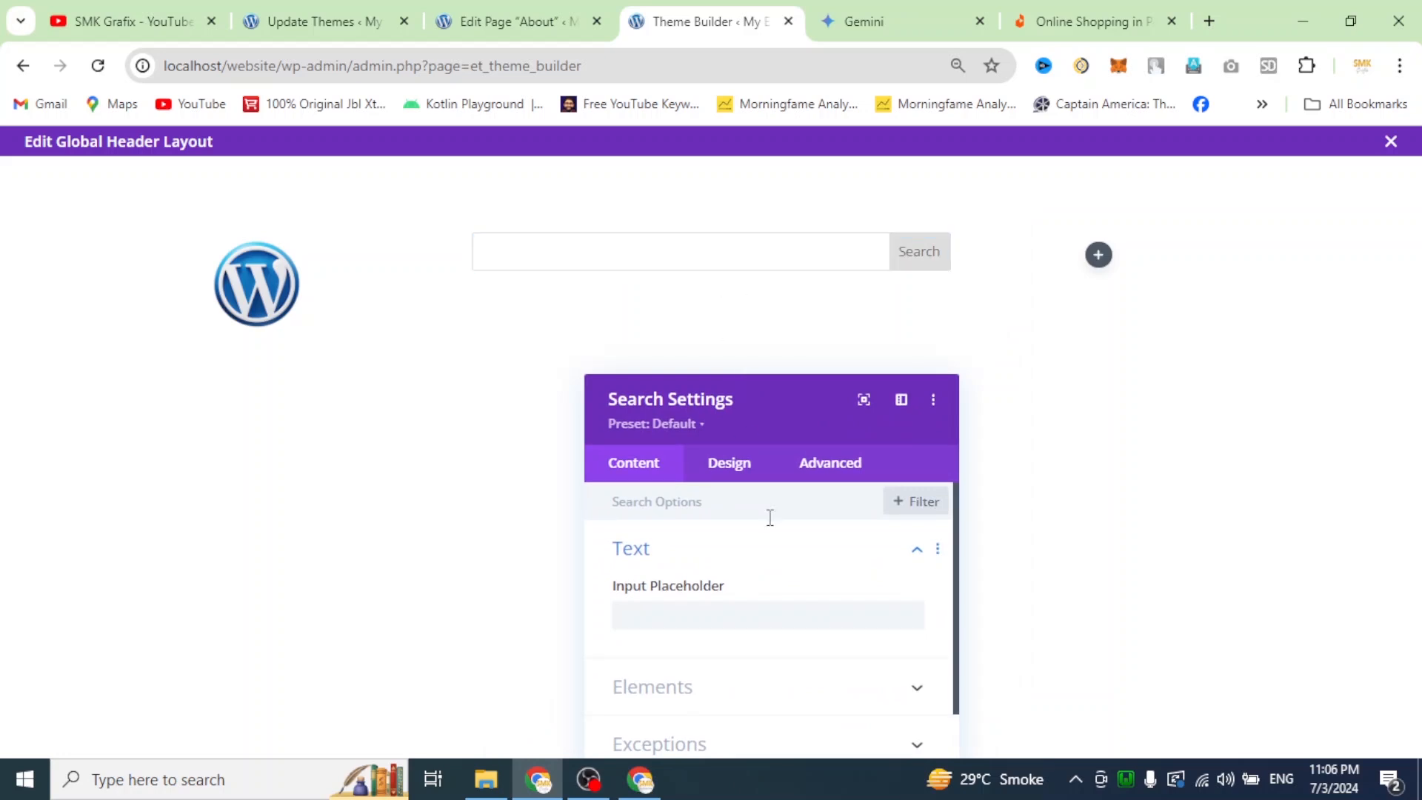
Step: Look through the Search module's design options and save the module with its default settings
{"action": "left_click_drag", "start_coordinate": [762, 408], "coordinate": [756, 265]}
{"action": "left_click", "coordinate": [735, 348]}
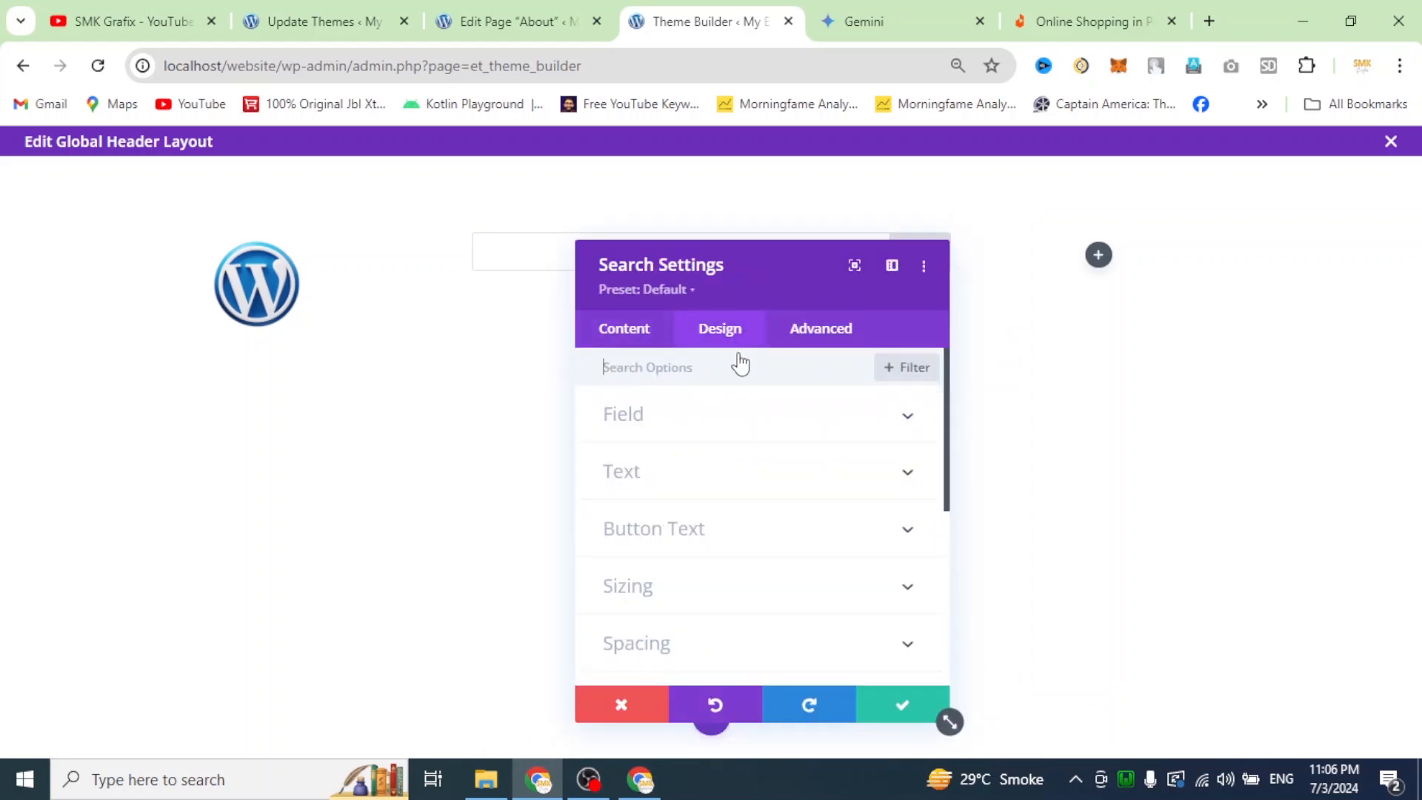
{"action": "scroll", "coordinate": [729, 581], "scroll_direction": "down", "scroll_amount": 3}
{"action": "scroll", "coordinate": [729, 581], "scroll_direction": "up", "scroll_amount": 3}
{"action": "scroll", "coordinate": [730, 581], "scroll_direction": "down", "scroll_amount": 5}
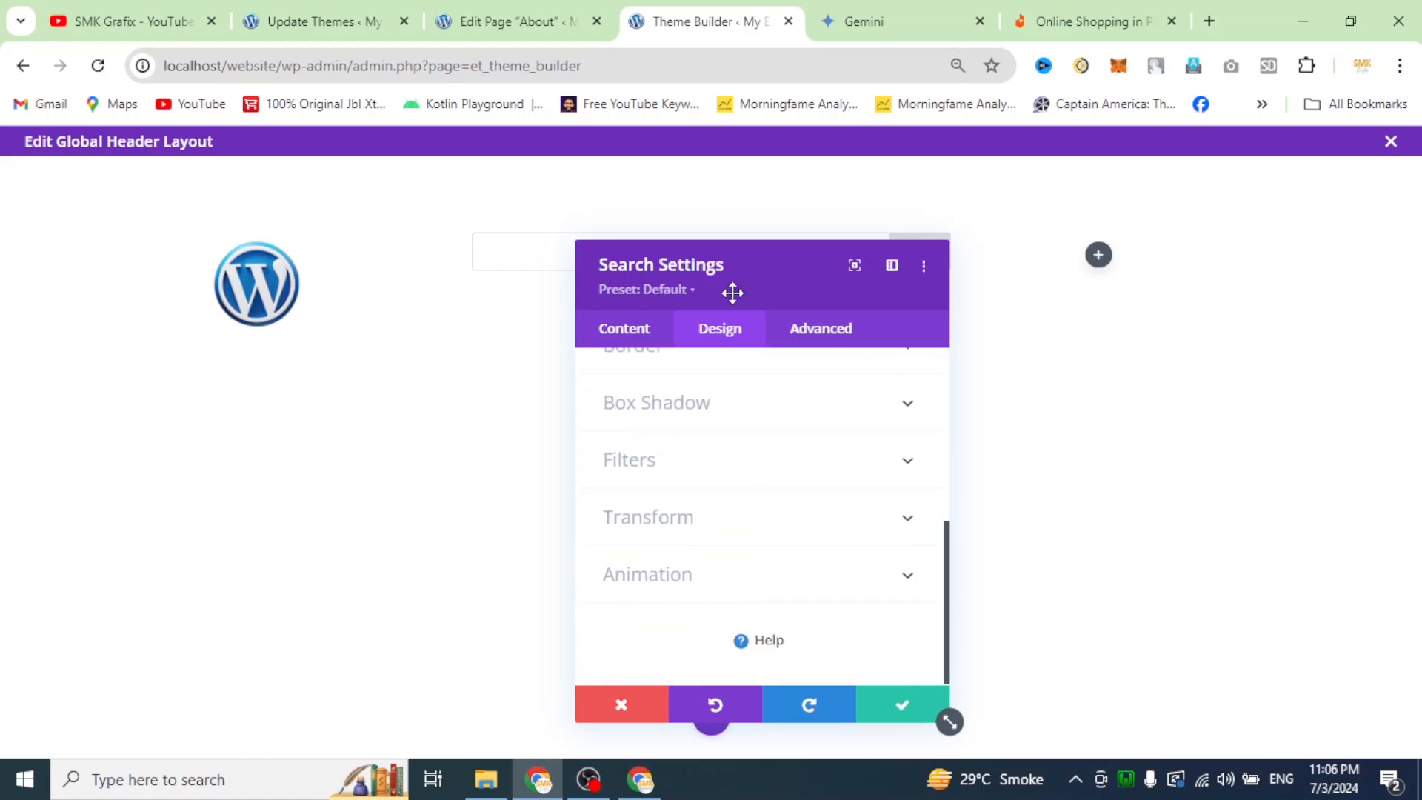
{"action": "left_click", "coordinate": [620, 328]}
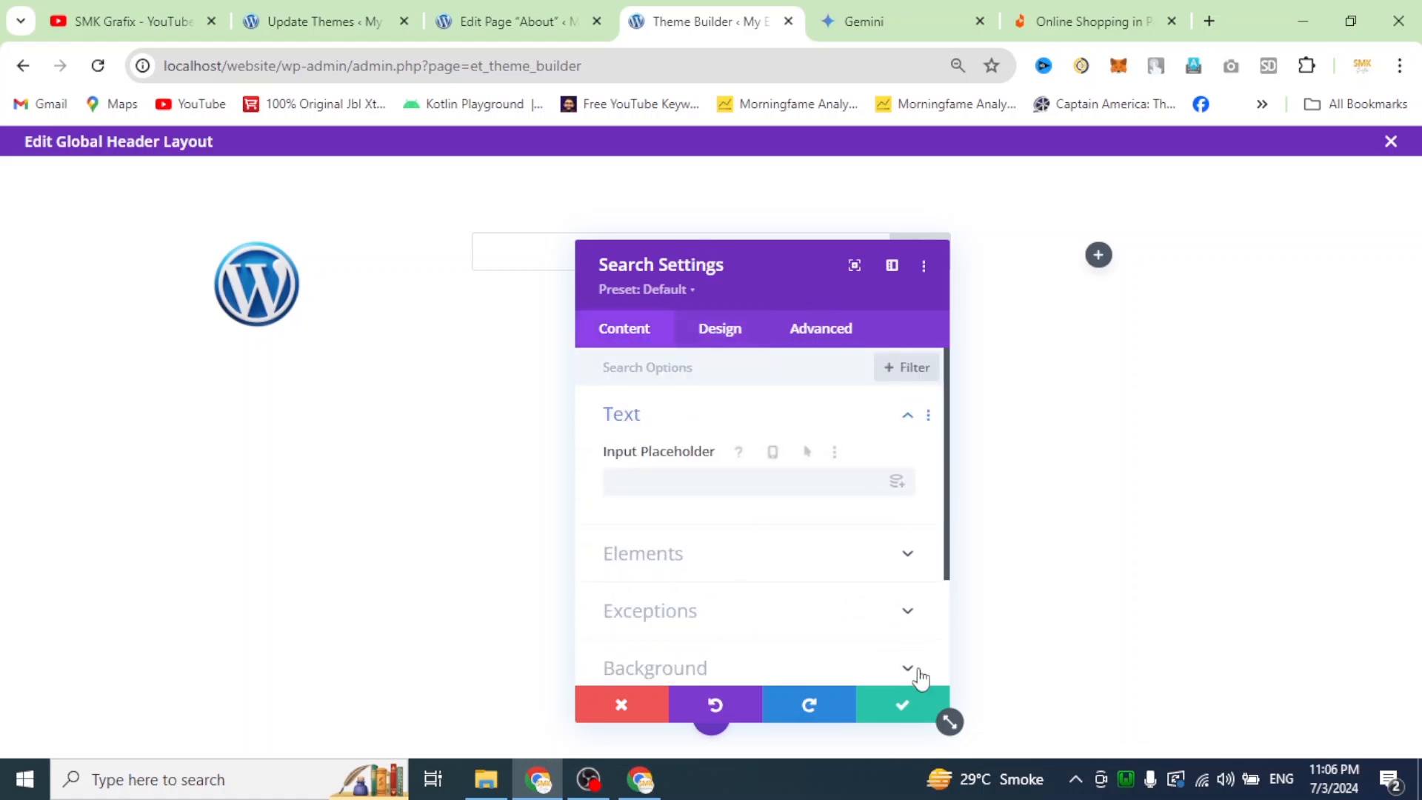
{"action": "left_click", "coordinate": [907, 707]}
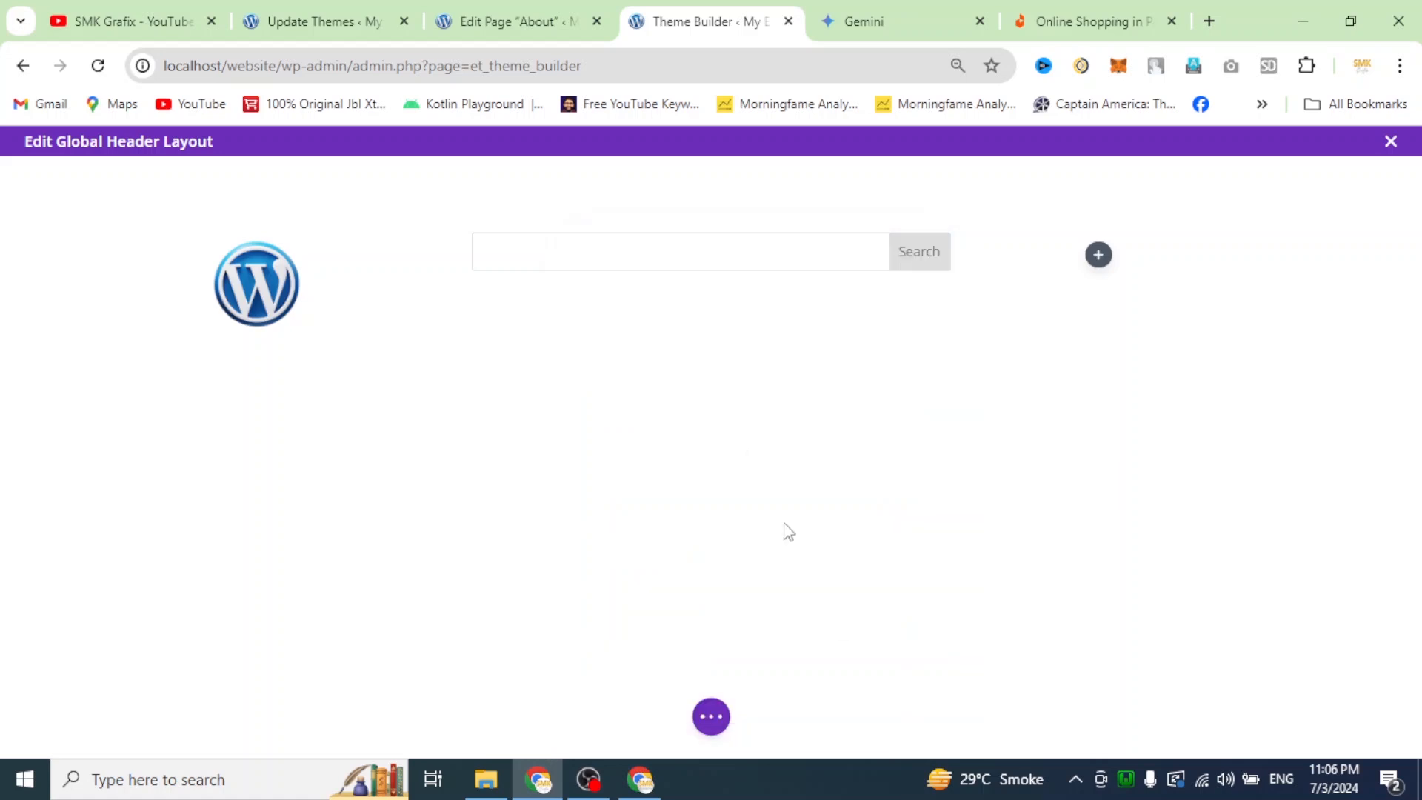
Step: Add a Social Media Follow module to the header row's third column, add skype as an extra network, and save it
{"action": "left_click", "coordinate": [1098, 256]}
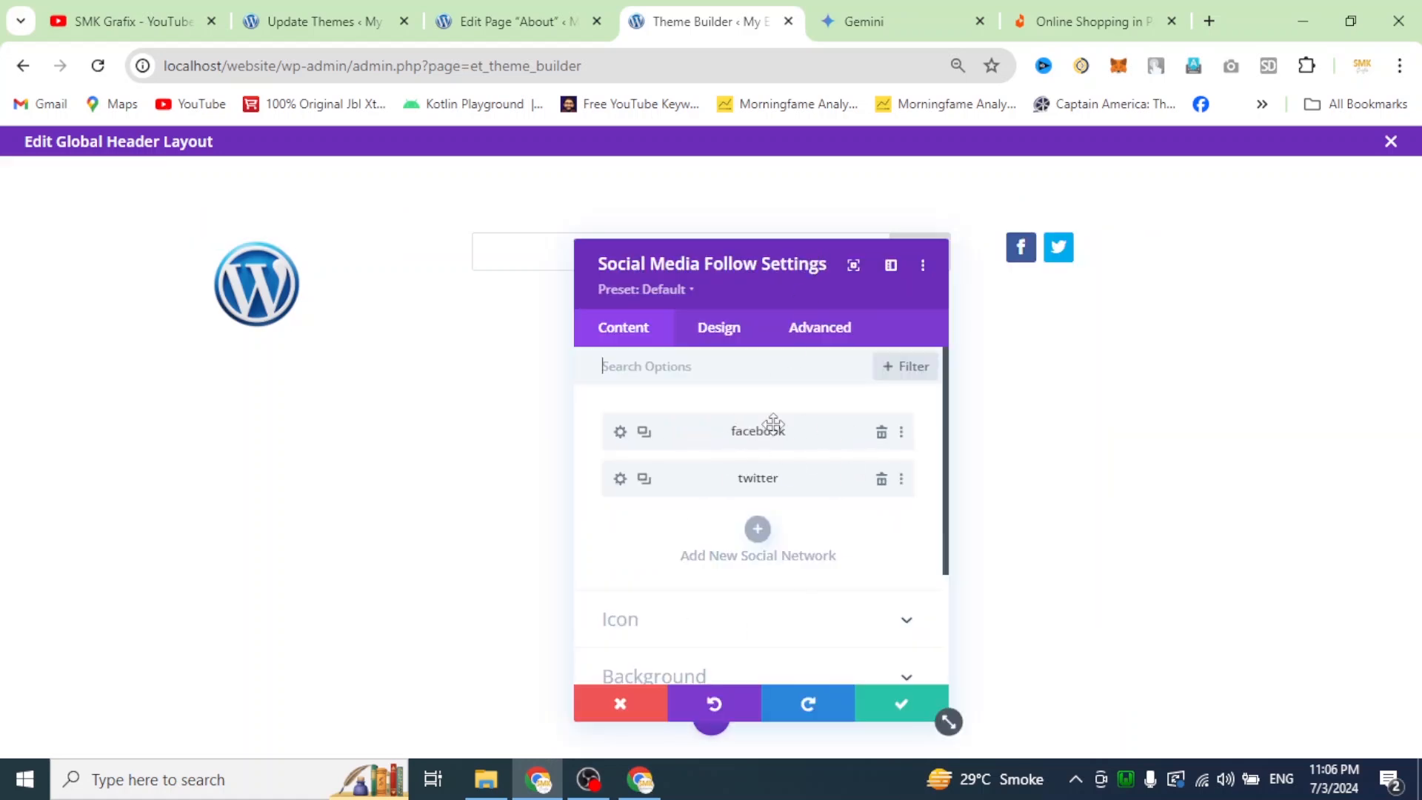
{"action": "left_click", "coordinate": [752, 538]}
{"action": "left_click", "coordinate": [777, 479]}
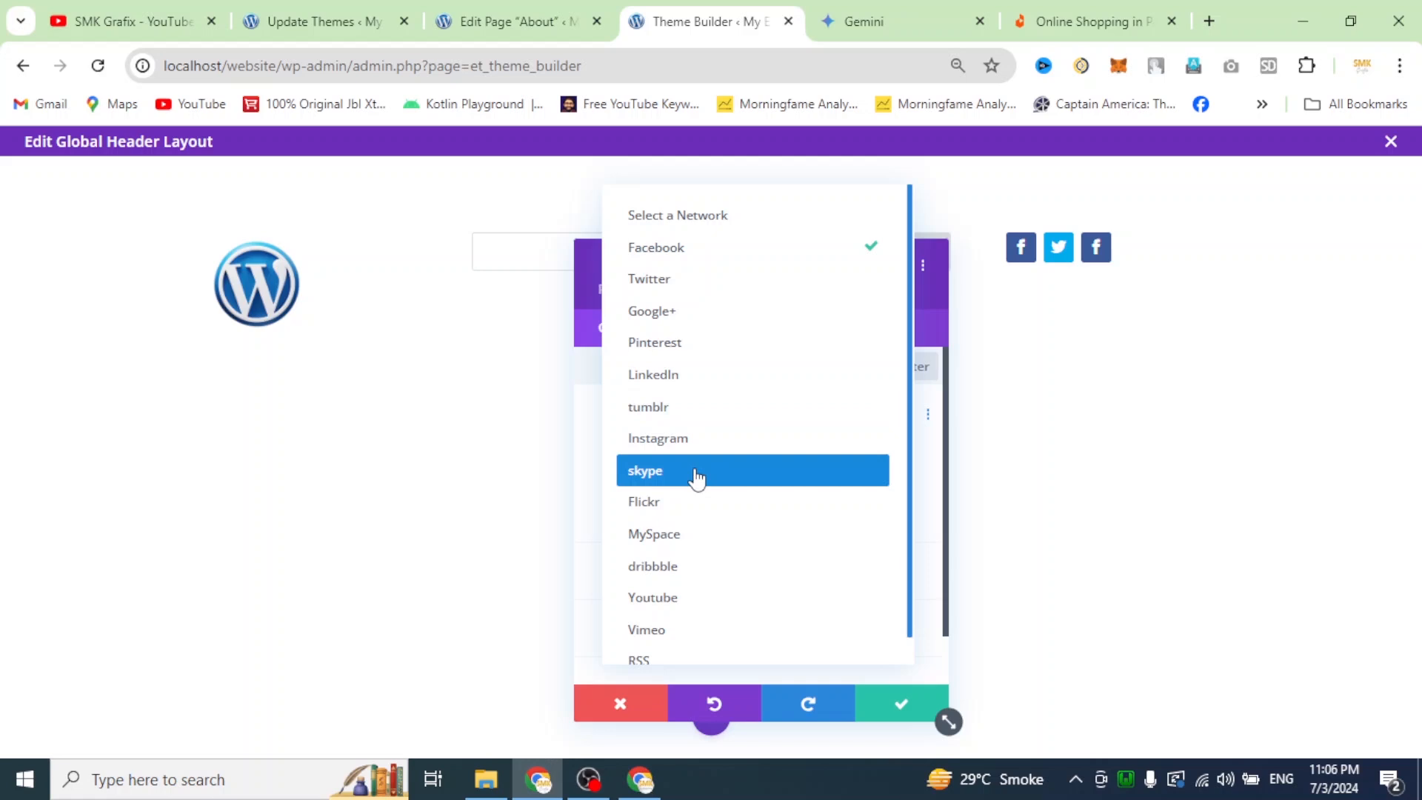
{"action": "left_click", "coordinate": [696, 479]}
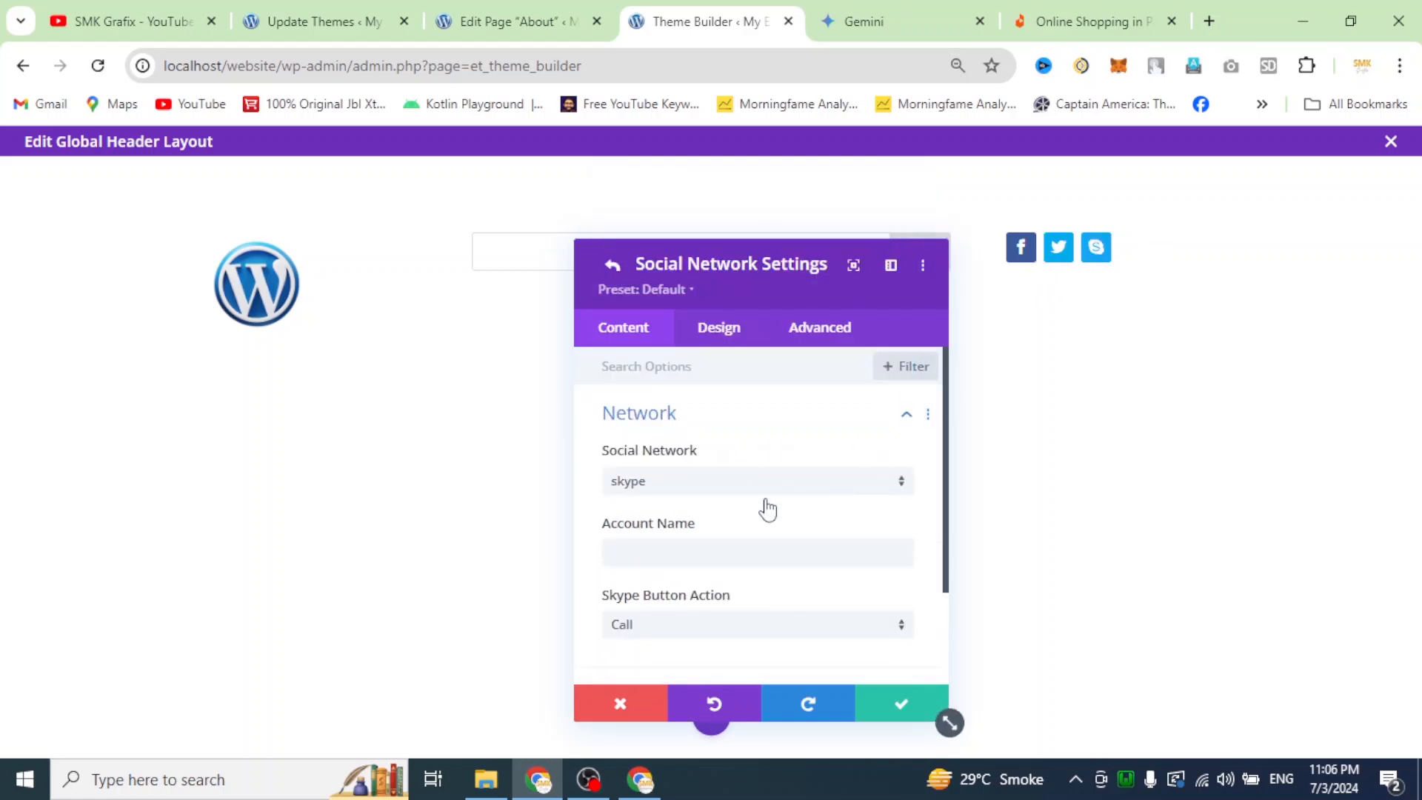
{"action": "scroll", "coordinate": [771, 542], "scroll_direction": "down", "scroll_amount": 2}
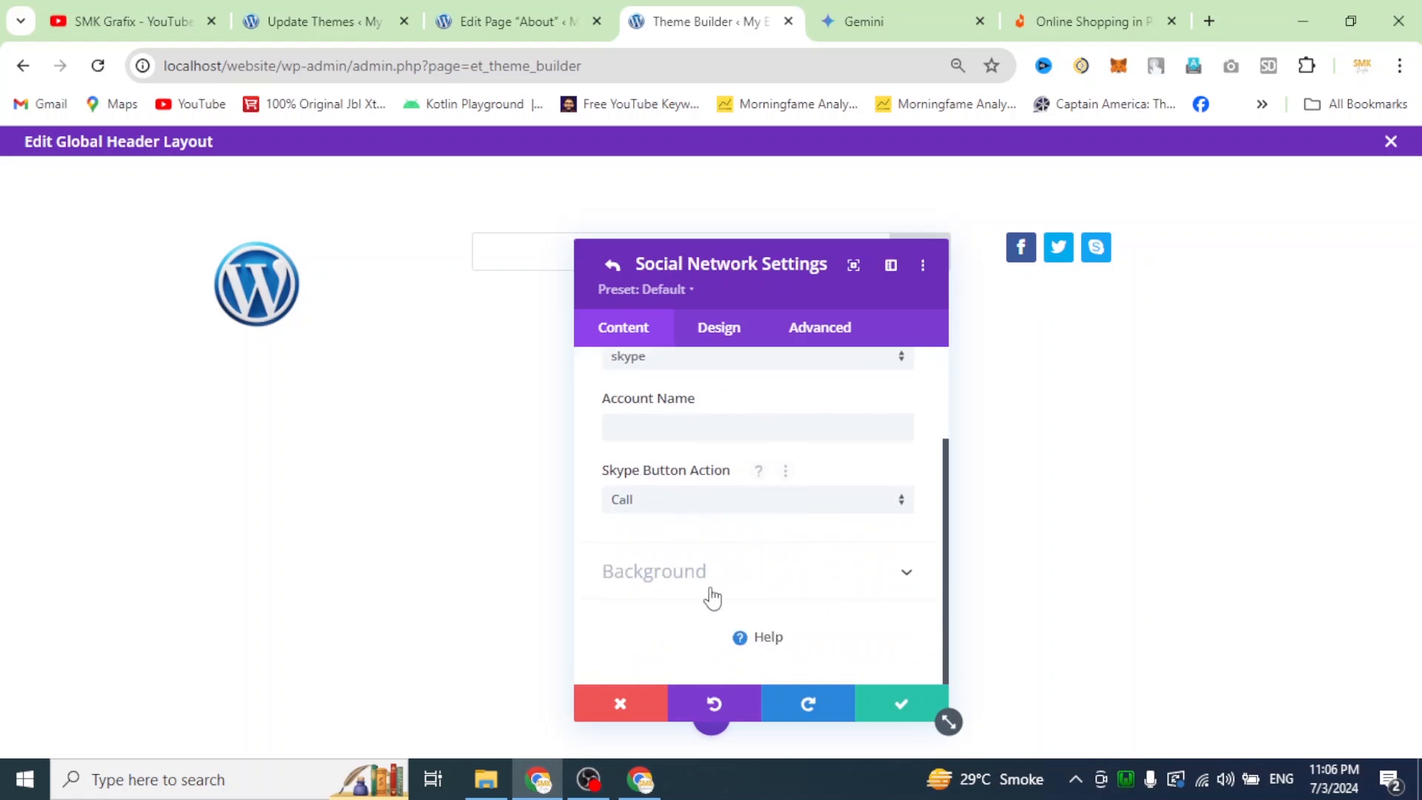
{"action": "scroll", "coordinate": [713, 597], "scroll_direction": "up", "scroll_amount": 2}
{"action": "left_click", "coordinate": [717, 330]}
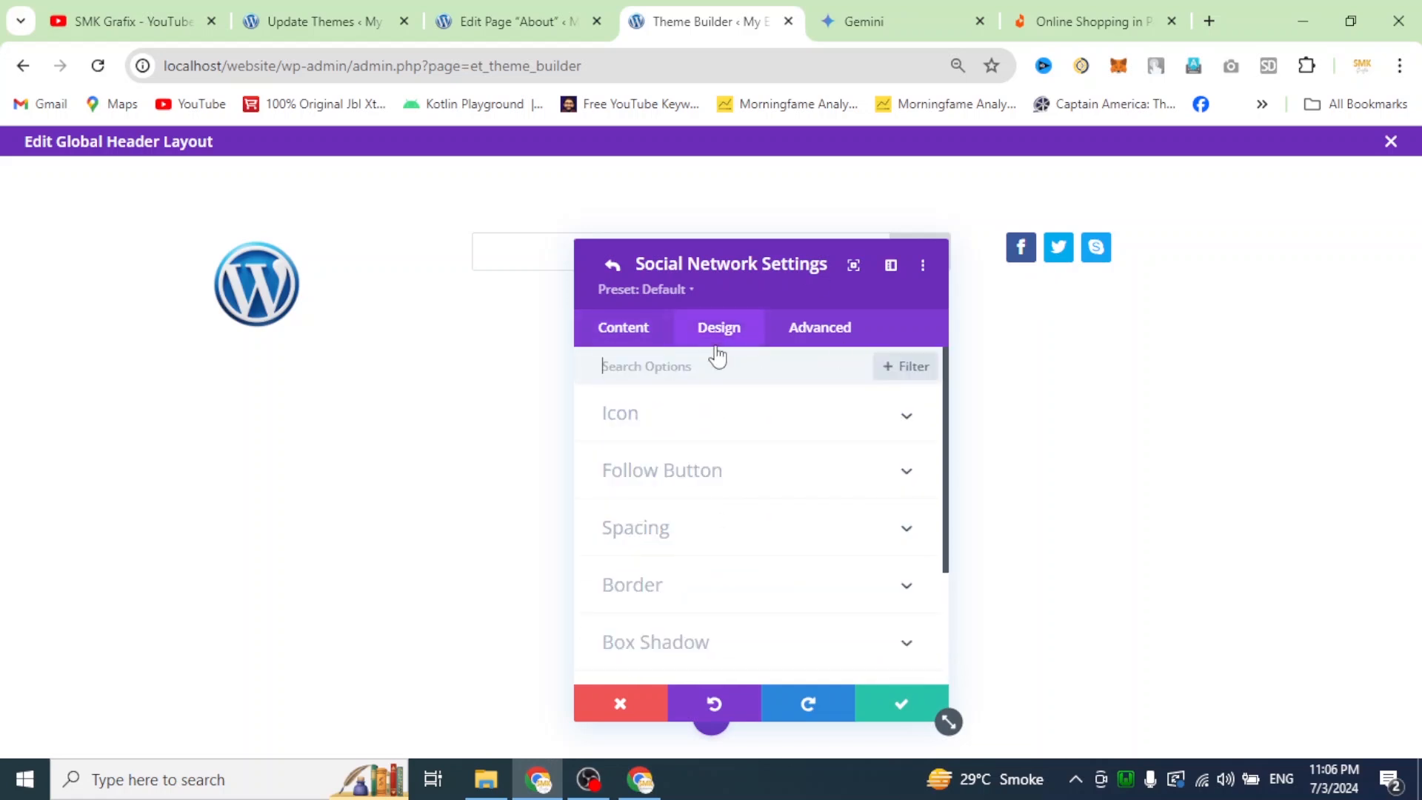
{"action": "left_click", "coordinate": [632, 335]}
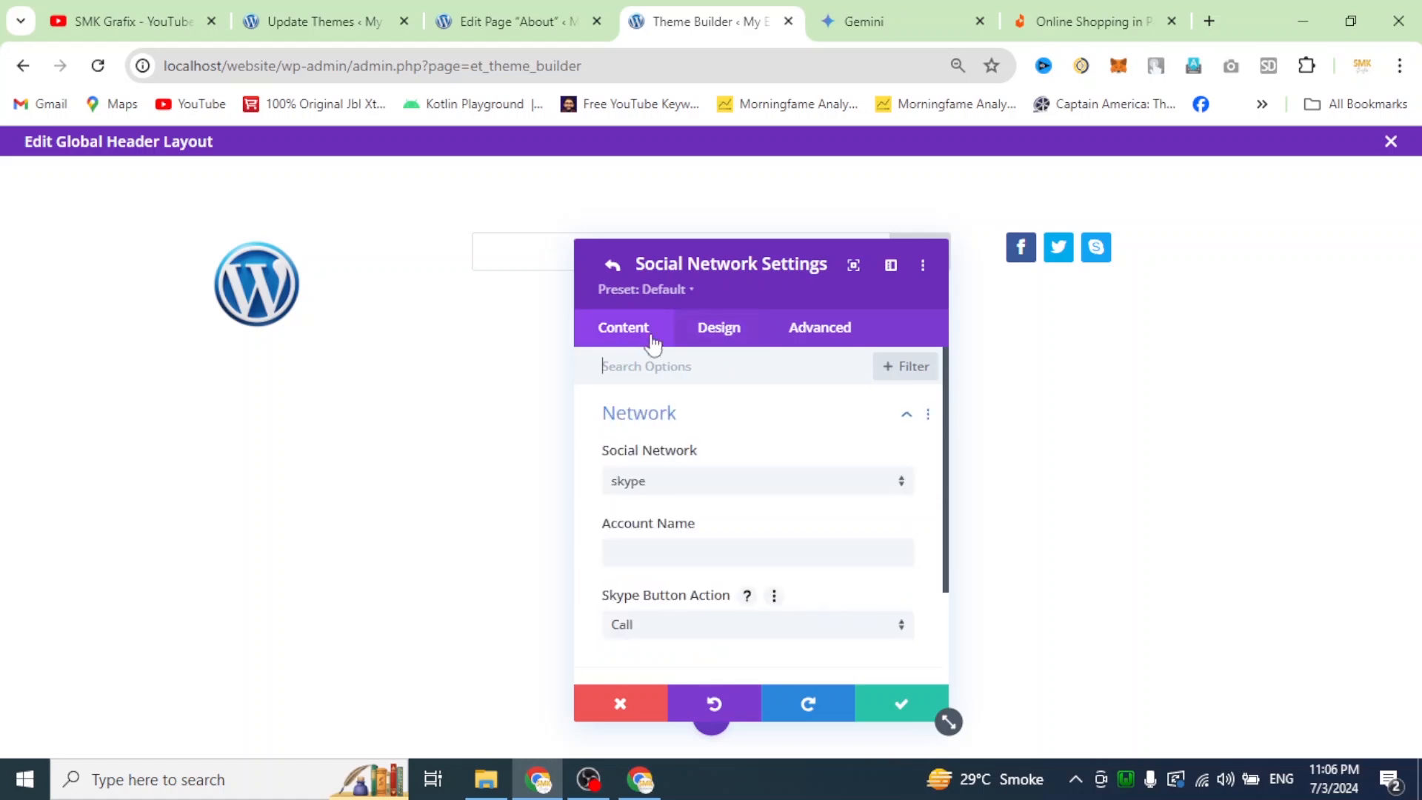
{"action": "left_click", "coordinate": [898, 710]}
{"action": "left_click", "coordinate": [898, 710]}
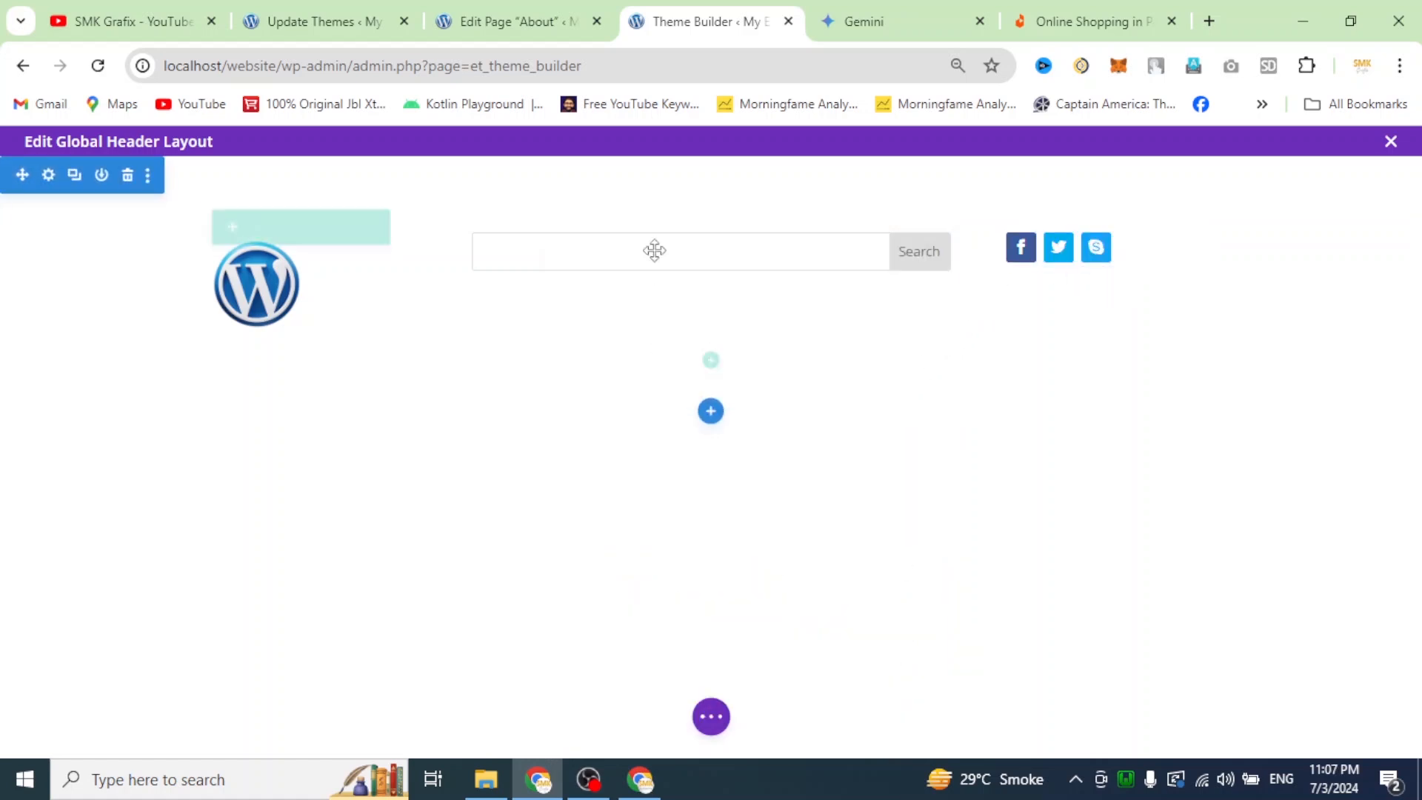
Step: Set the logo image's top margin to -35px in its spacing settings and save the module
{"action": "left_click", "coordinate": [274, 304]}
{"action": "left_click", "coordinate": [709, 331]}
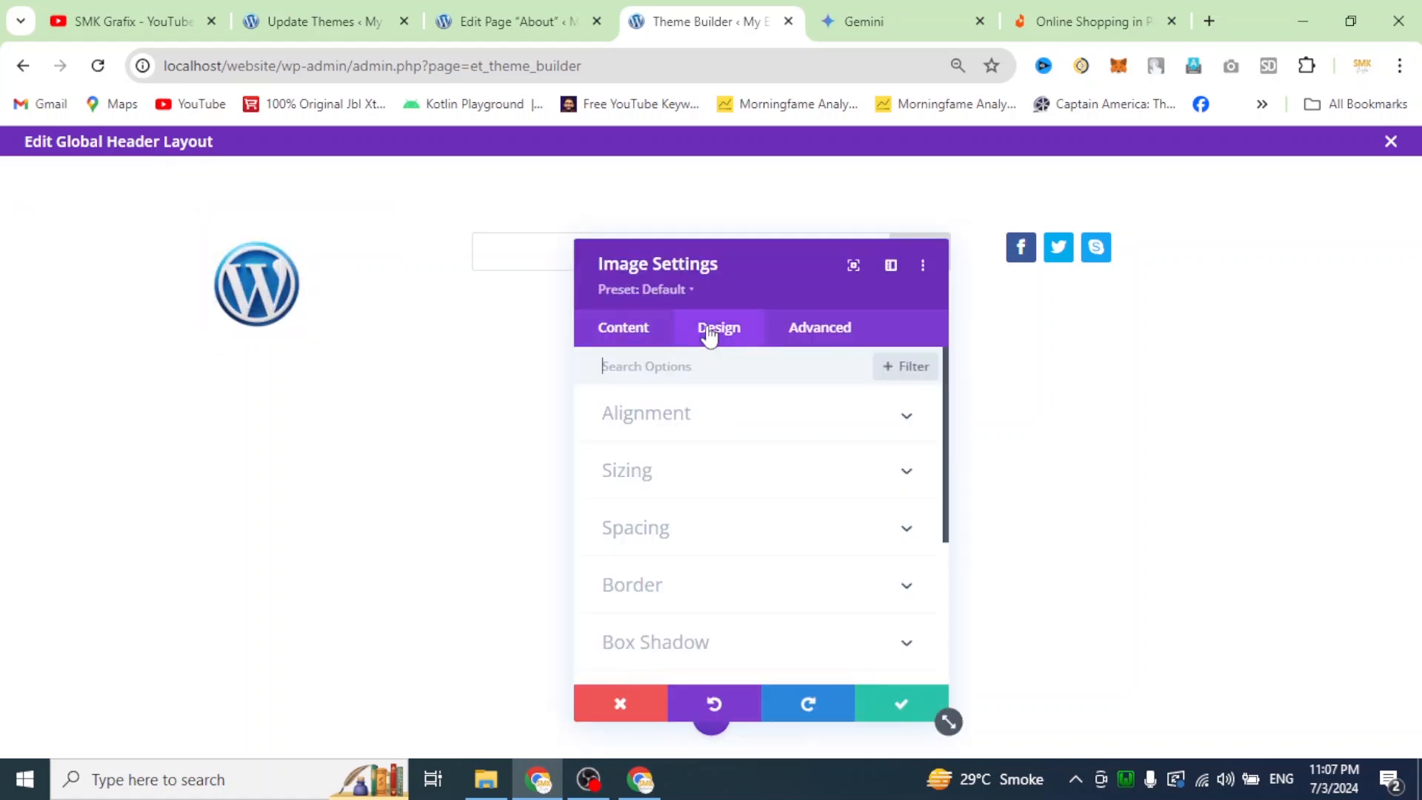
{"action": "left_click", "coordinate": [735, 518]}
{"action": "left_click_drag", "start_coordinate": [633, 476], "coordinate": [533, 475]}
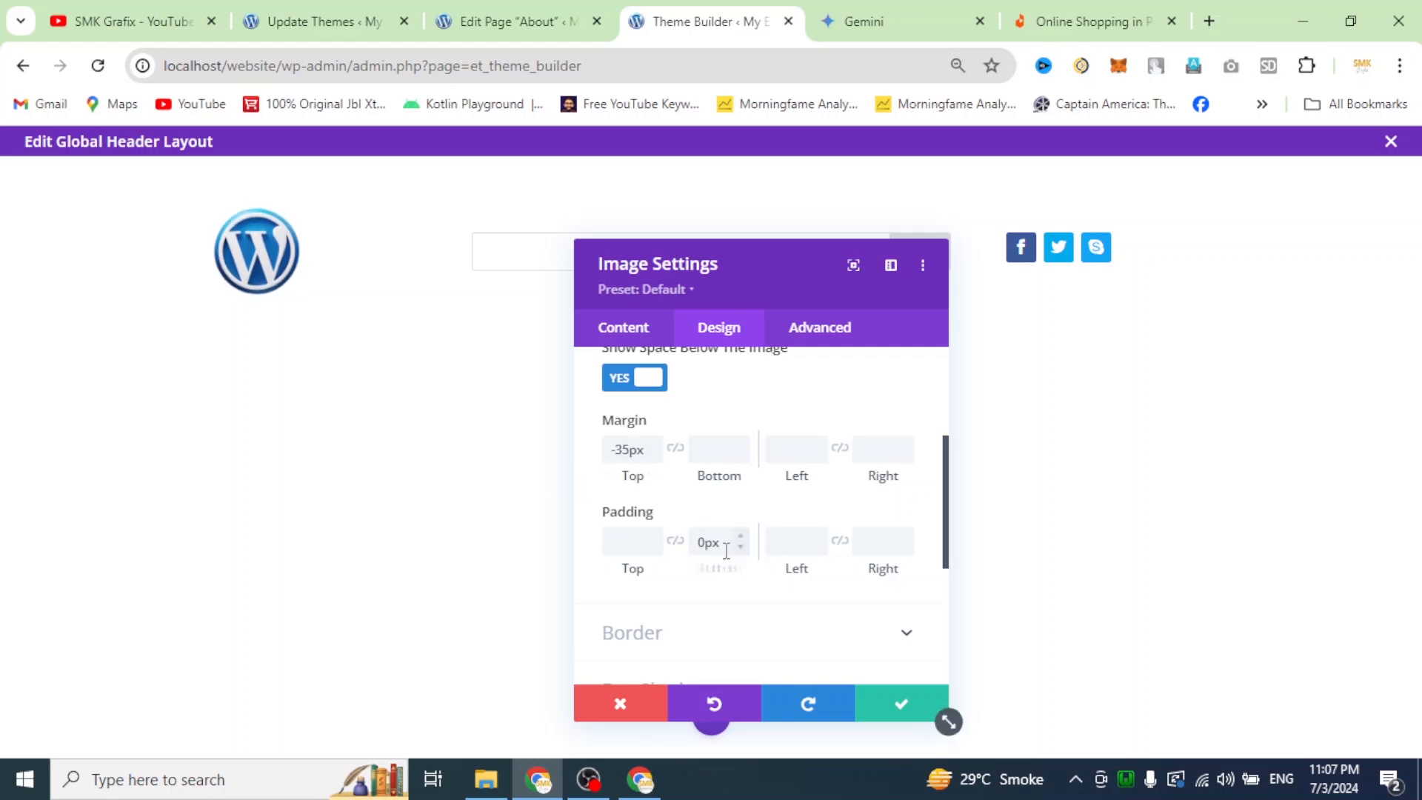
{"action": "left_click", "coordinate": [887, 713]}
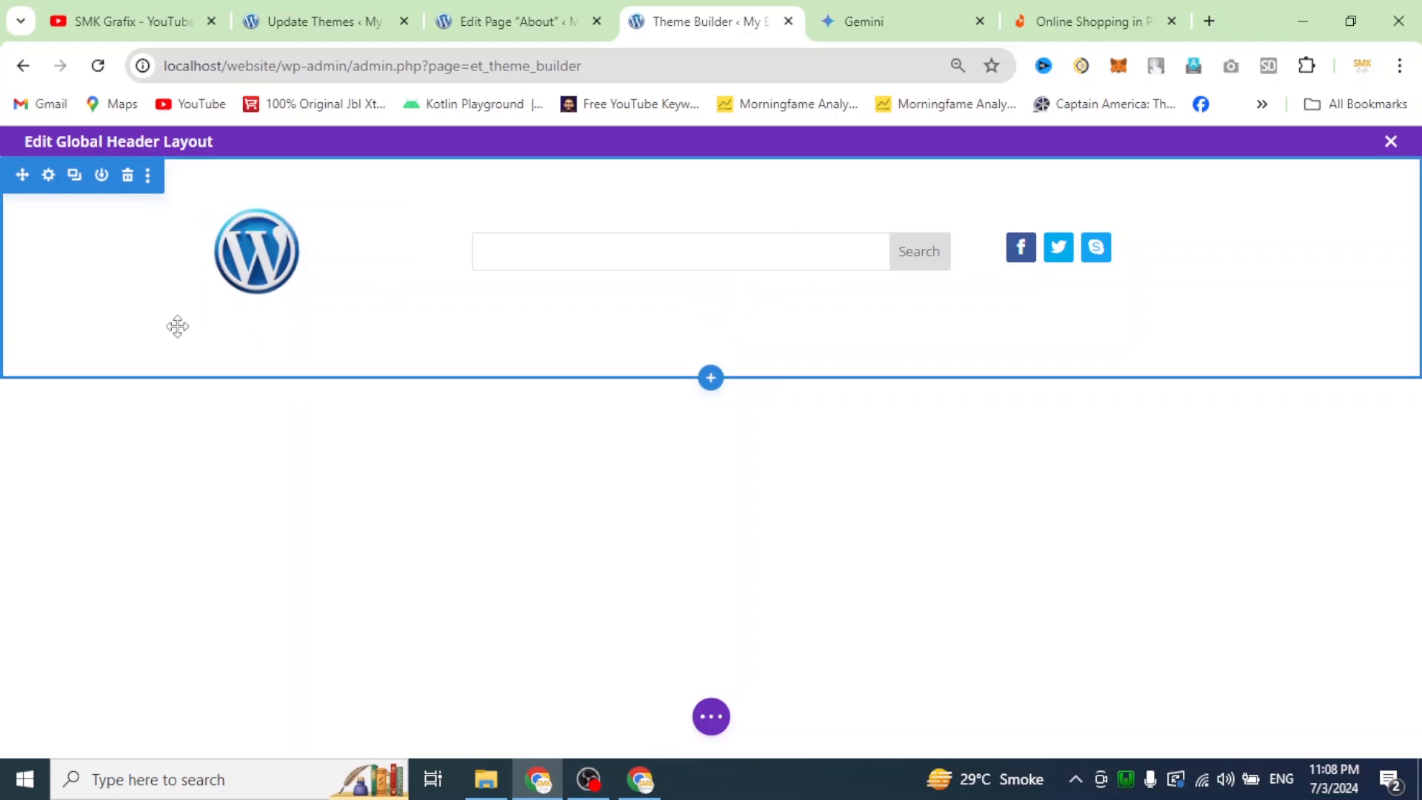
Step: Give the header section a solid blue background from the saved color swatches and save the section
{"action": "left_click", "coordinate": [48, 176]}
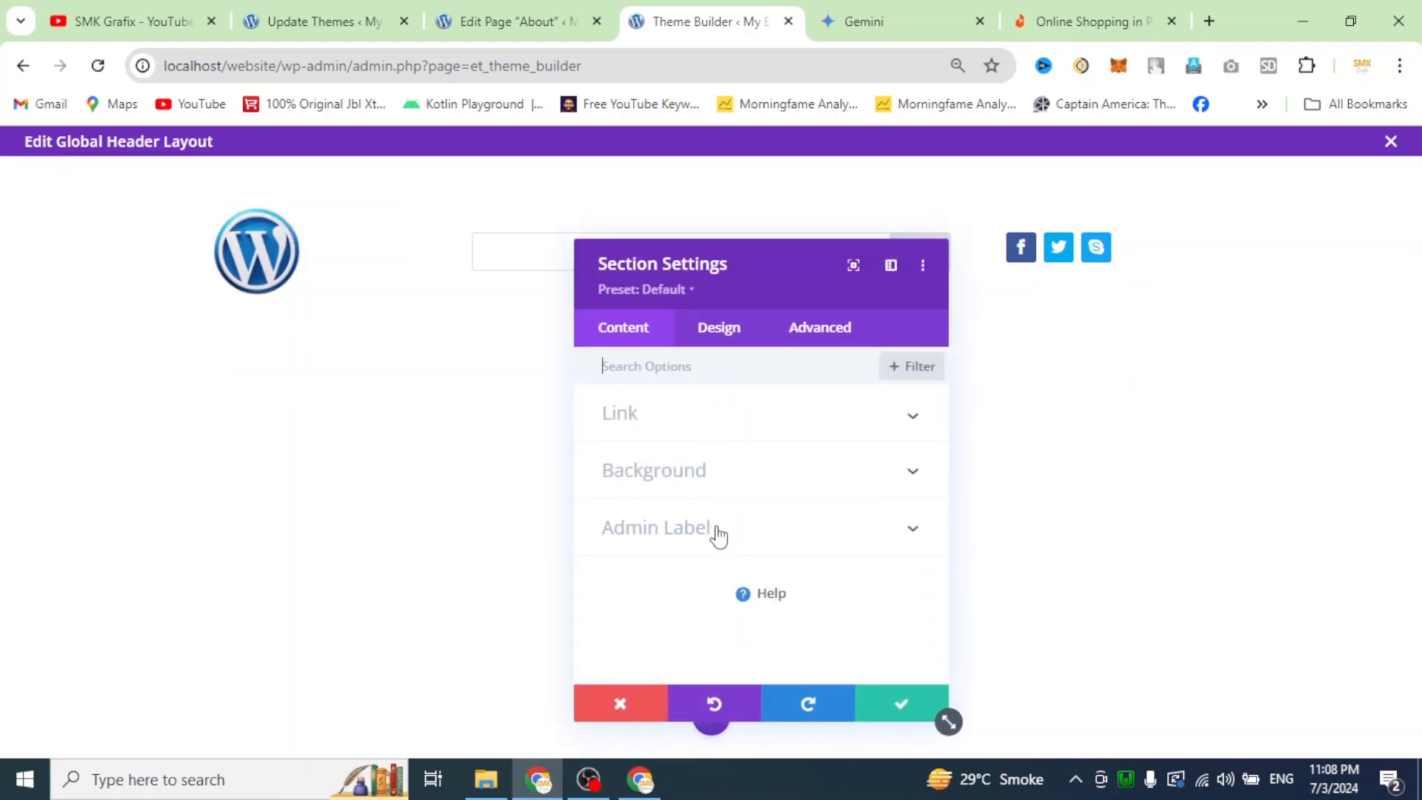
{"action": "left_click", "coordinate": [751, 471]}
{"action": "left_click", "coordinate": [728, 457]}
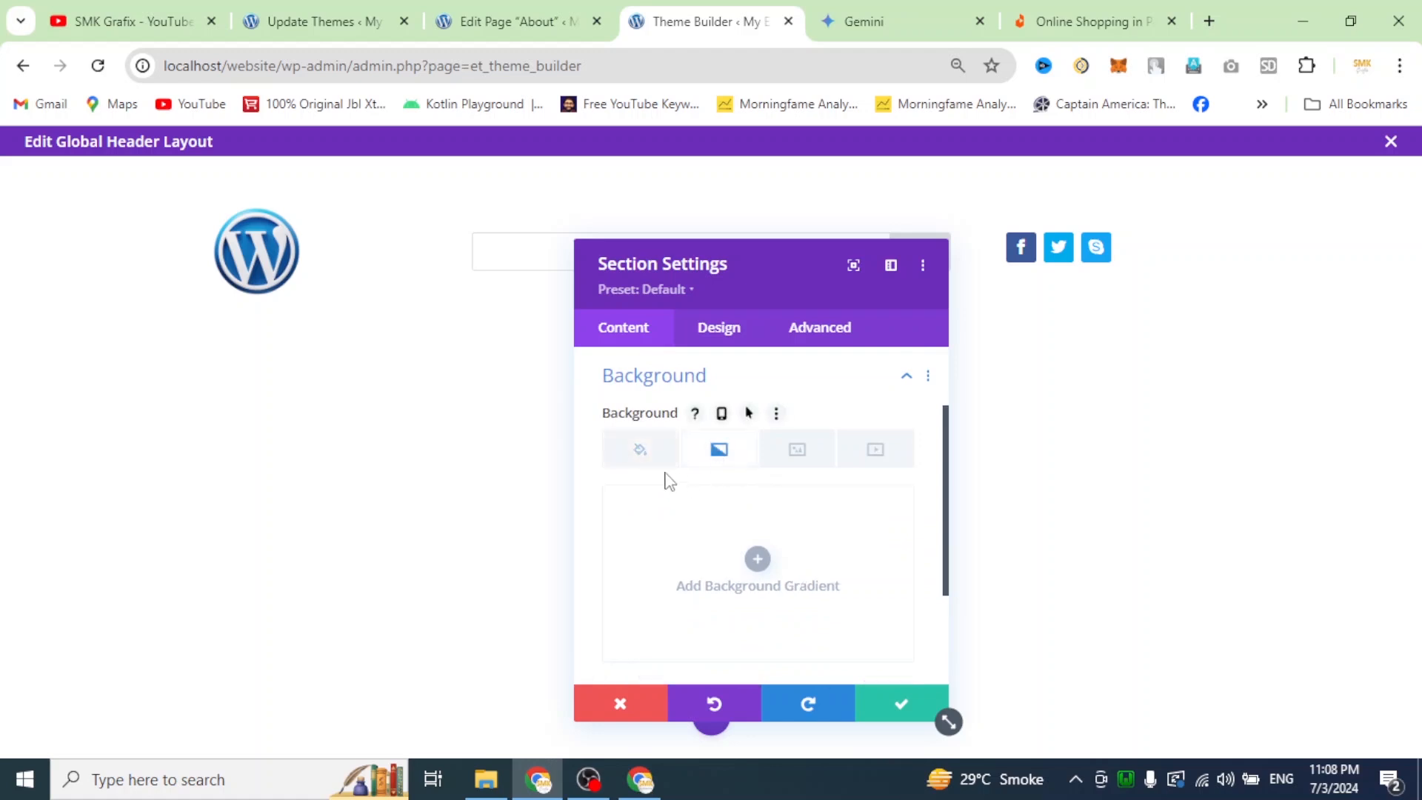
{"action": "left_click", "coordinate": [637, 461]}
{"action": "scroll", "coordinate": [748, 511], "scroll_direction": "down", "scroll_amount": 2}
{"action": "left_click", "coordinate": [842, 521]}
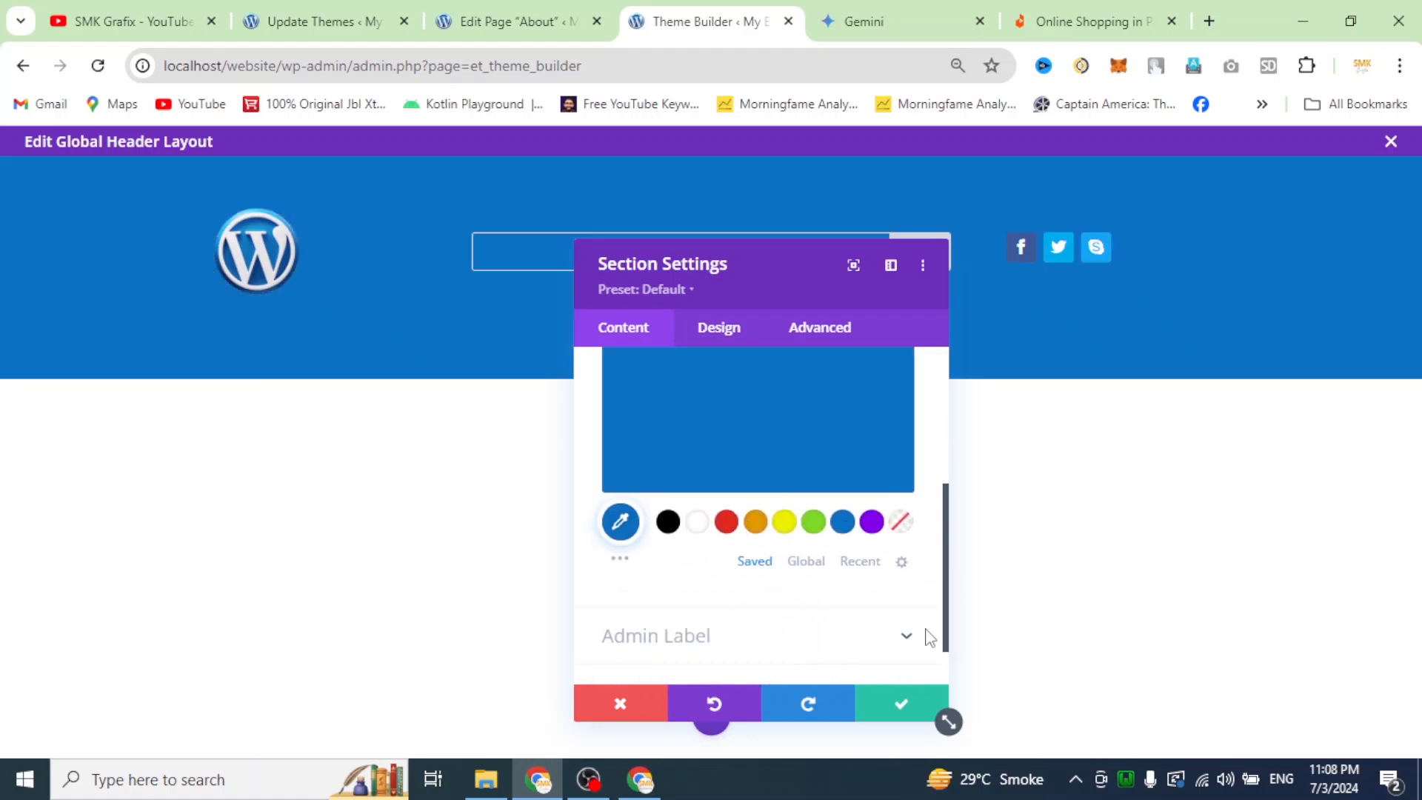
{"action": "left_click", "coordinate": [905, 698]}
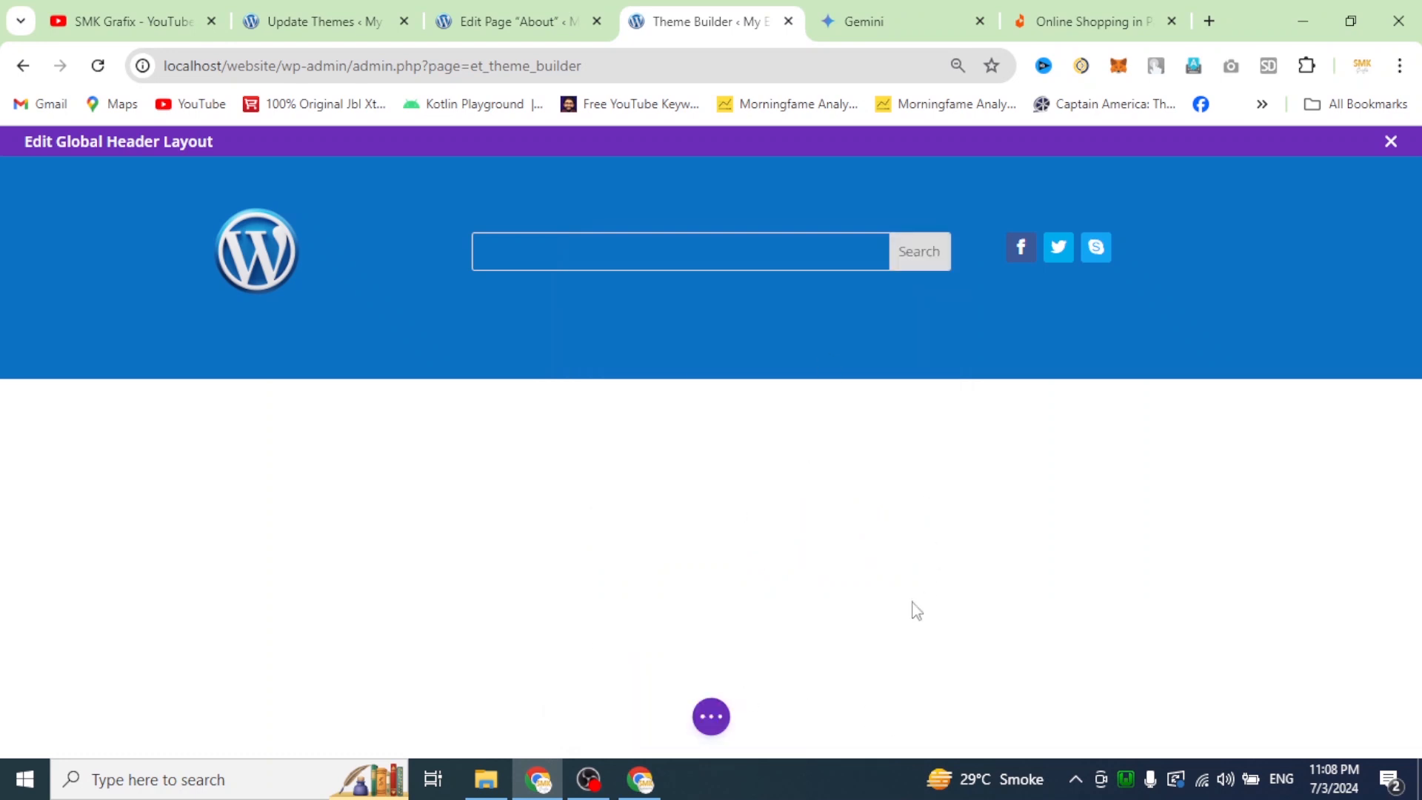
Step: Reduce the empty space below and above the header row to make the blue section more compact
{"action": "left_click_drag", "start_coordinate": [393, 368], "coordinate": [396, 304]}
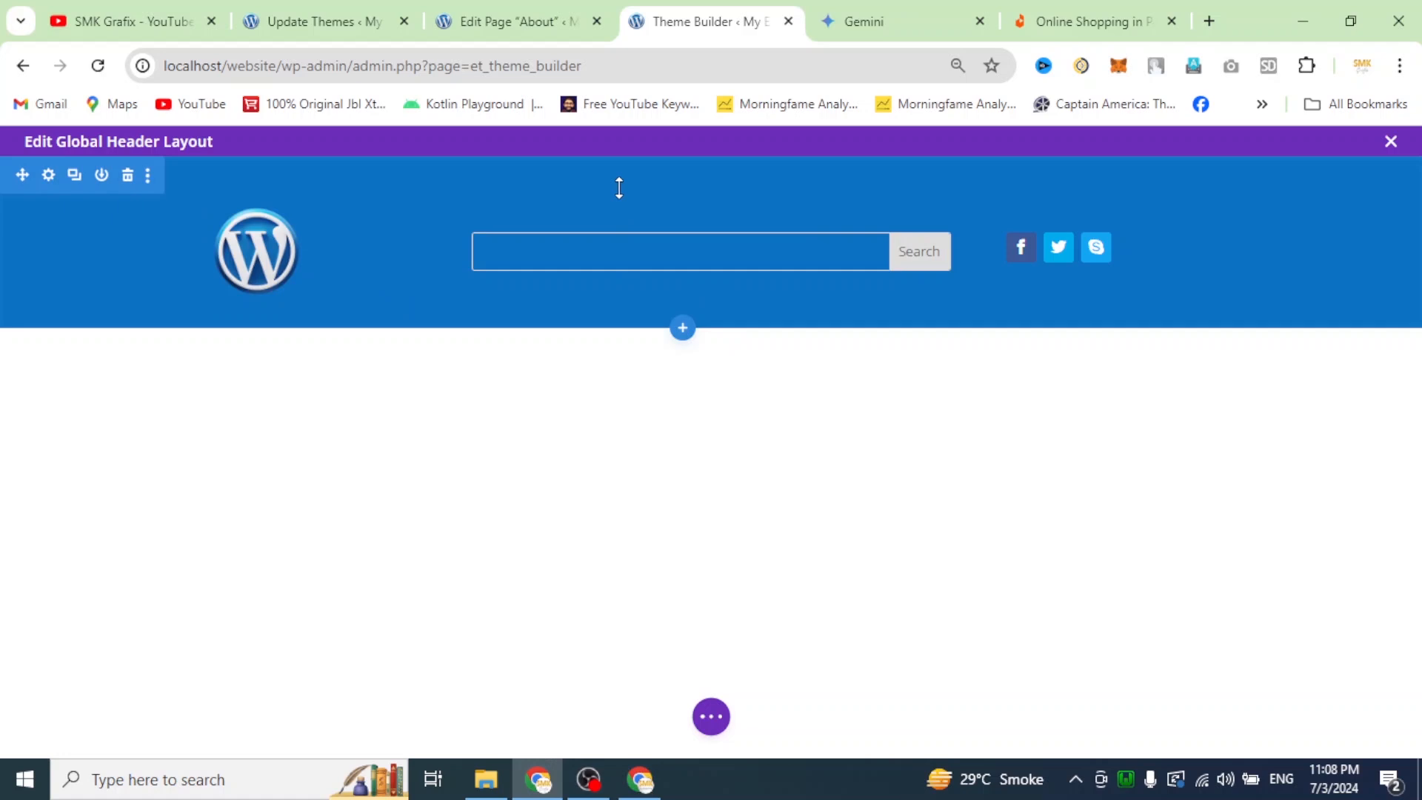
{"action": "left_click_drag", "start_coordinate": [615, 200], "coordinate": [610, 139]}
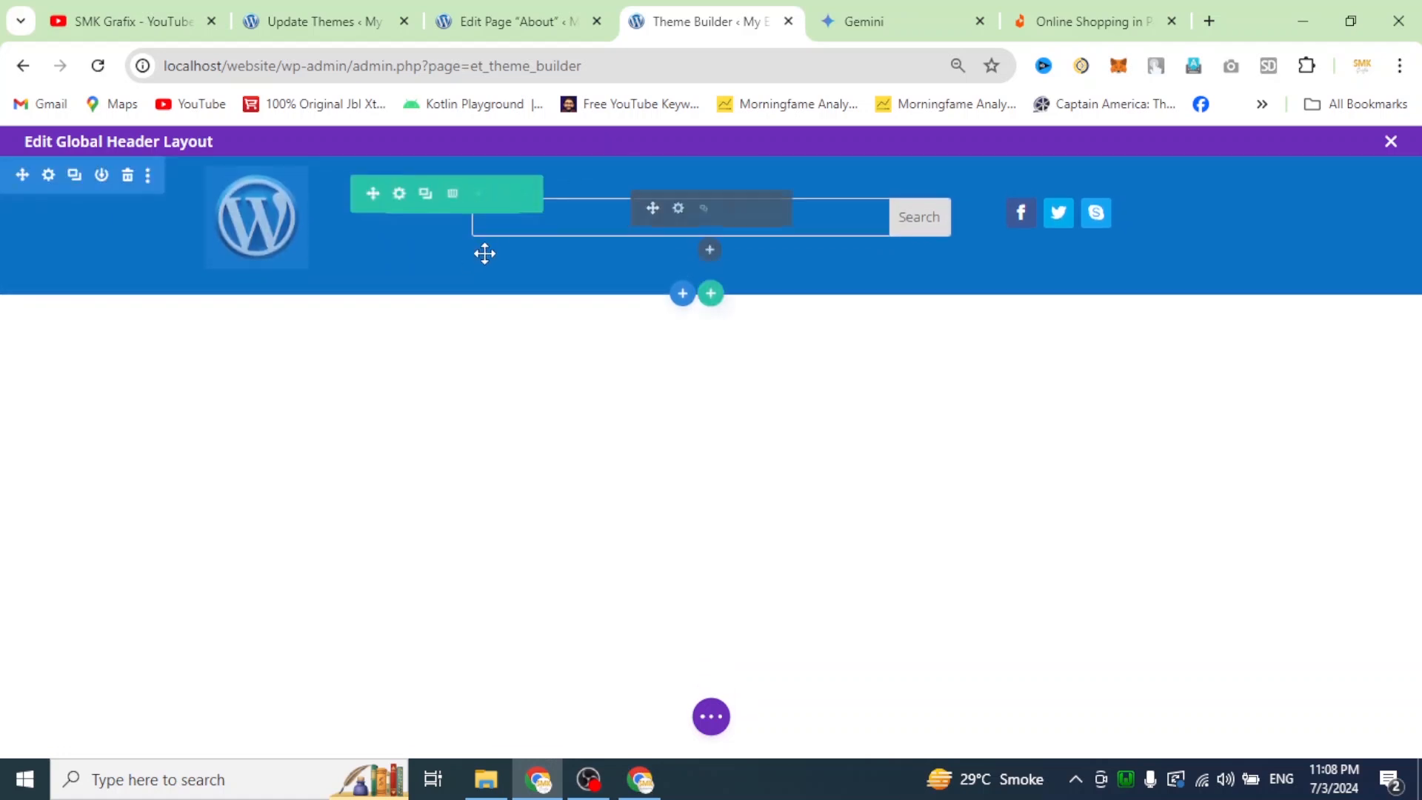
{"action": "left_click_drag", "start_coordinate": [457, 279], "coordinate": [742, 292]}
Step: Reveal the builder's page-level controls for saving the header layout
{"action": "left_click", "coordinate": [711, 716]}
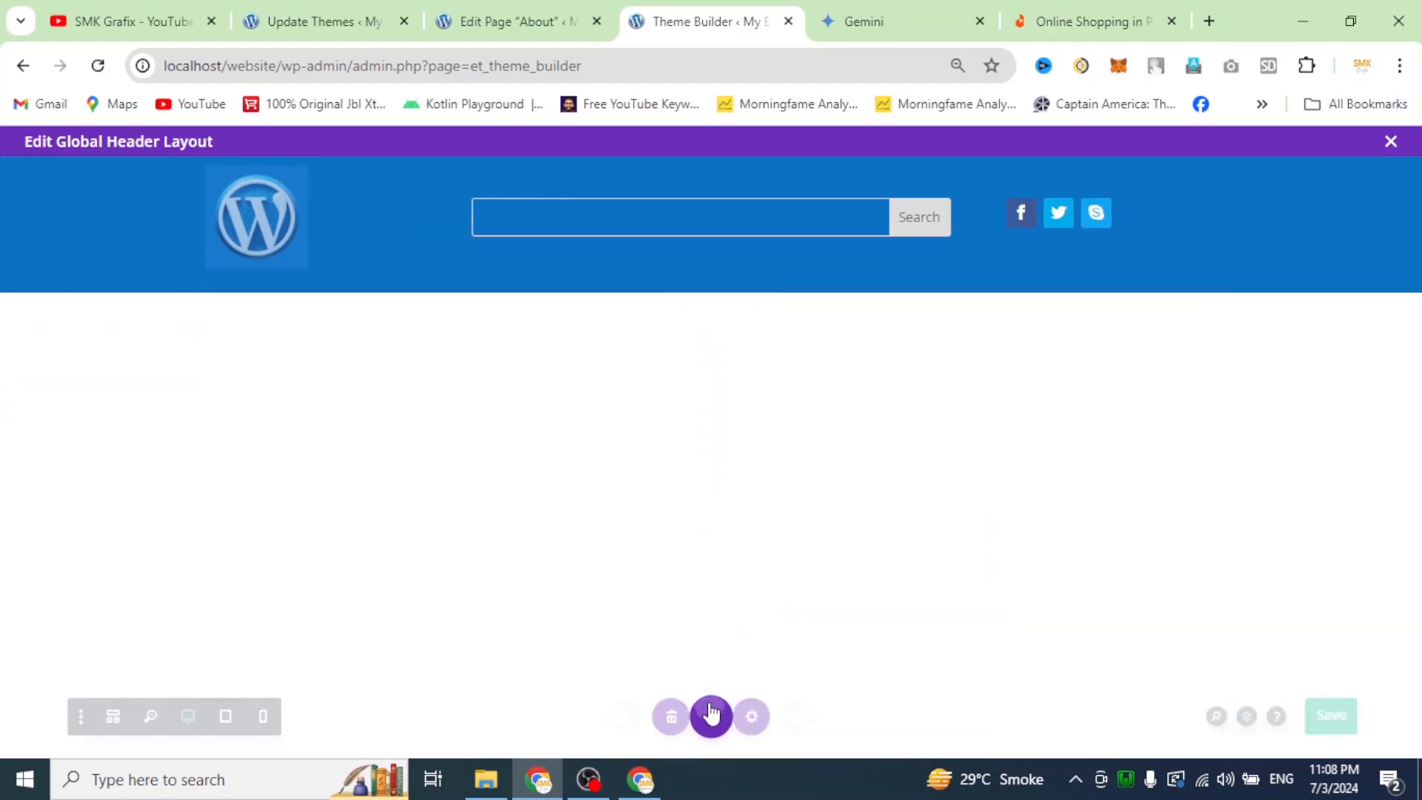